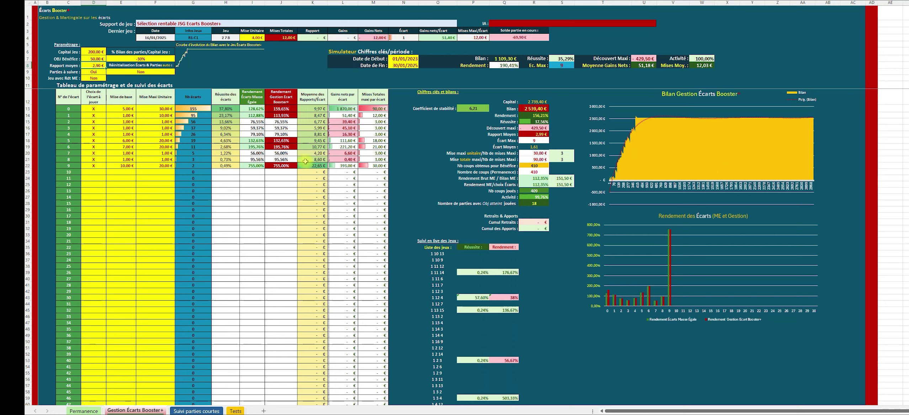
Look over the Gestion Écarts Booster+ tracking table and the workbook's Permanence, Suivi parties courtes and Tests sheets.
scroll(192, 149, "down", 2)
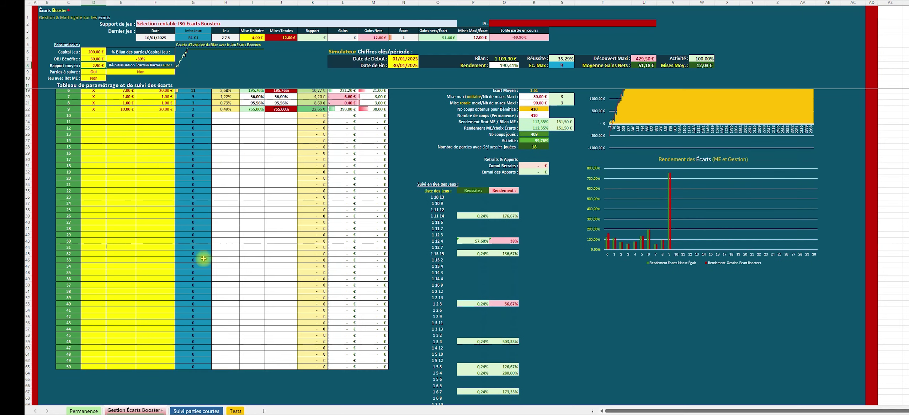
scroll(157, 340, "up", 2)
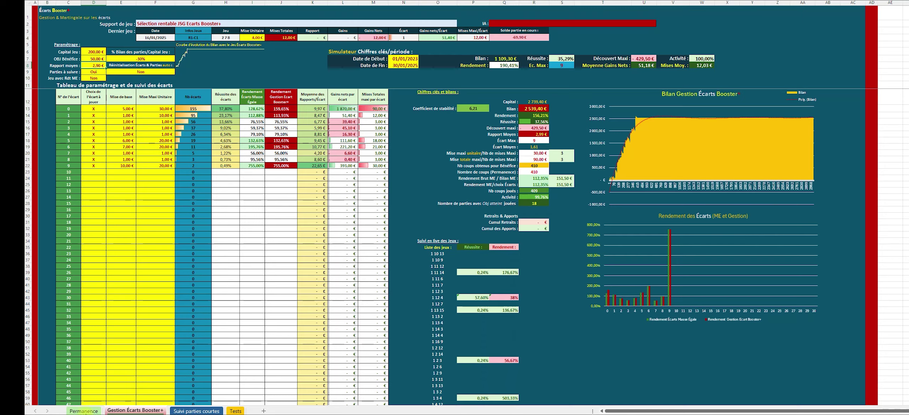
left_click(84, 411)
left_click(133, 411)
left_click(197, 411)
left_click(235, 411)
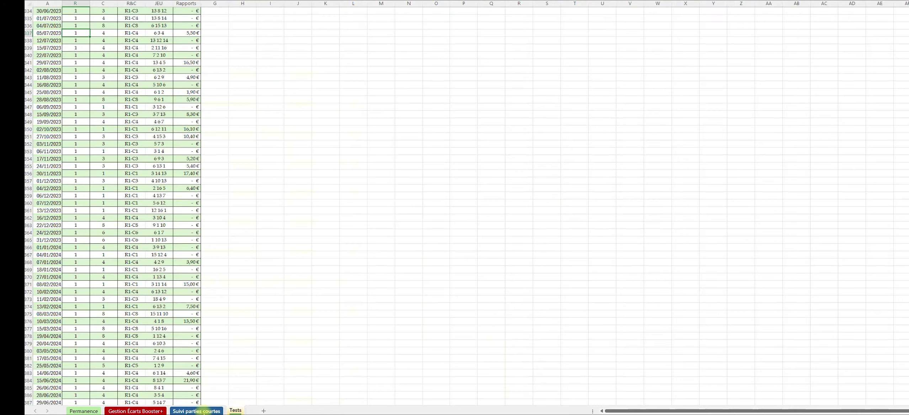
left_click(135, 411)
left_click(88, 412)
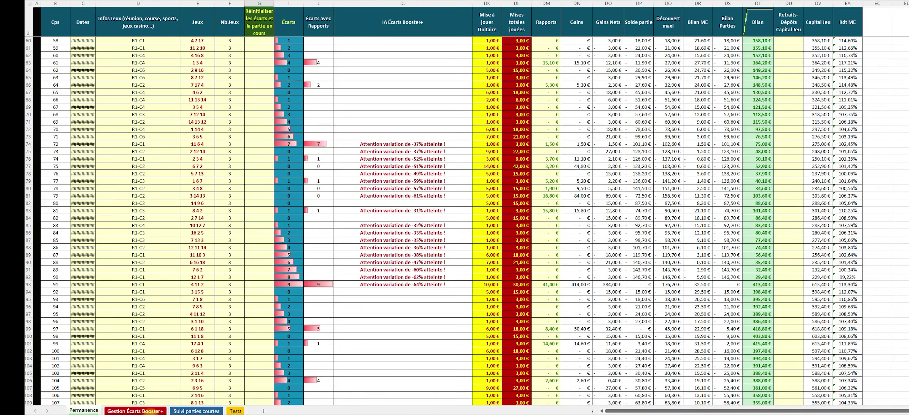
left_click(135, 411)
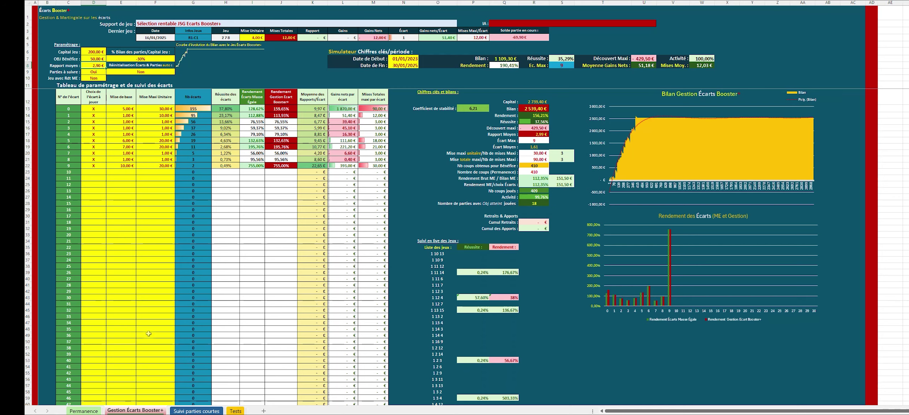
Slightly narrow the Dates column on the Permanence sheet.
left_click(89, 411)
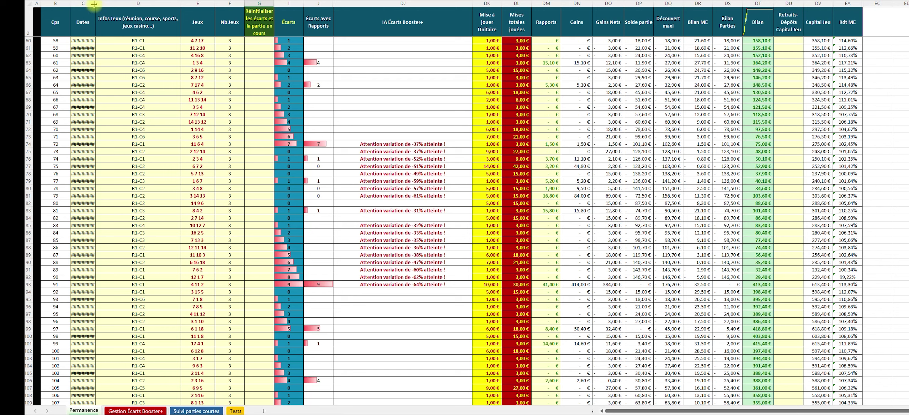
mouse_move(94, 4)
left_mouse_down()
mouse_move(103, 3)
mouse_move(92, 5)
left_mouse_up()
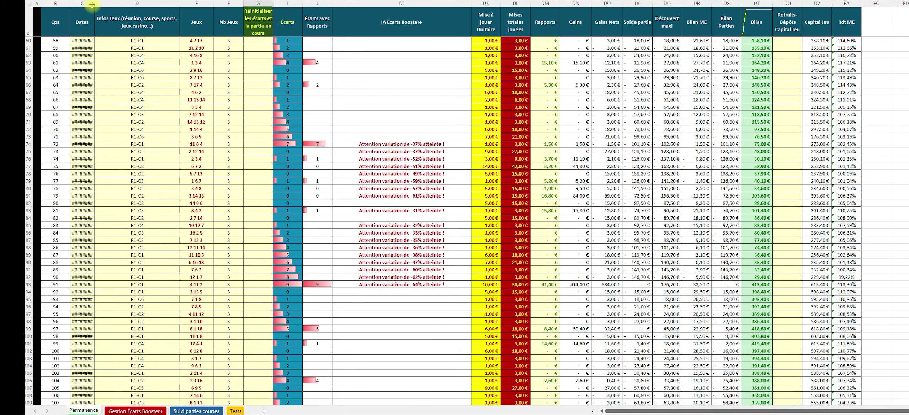
Examine the Permanence sheet's columns from the first game onward, including Nb Jeux, the reset column, the stakes, Rapports and the balance columns.
scroll(153, 206, "down", 19)
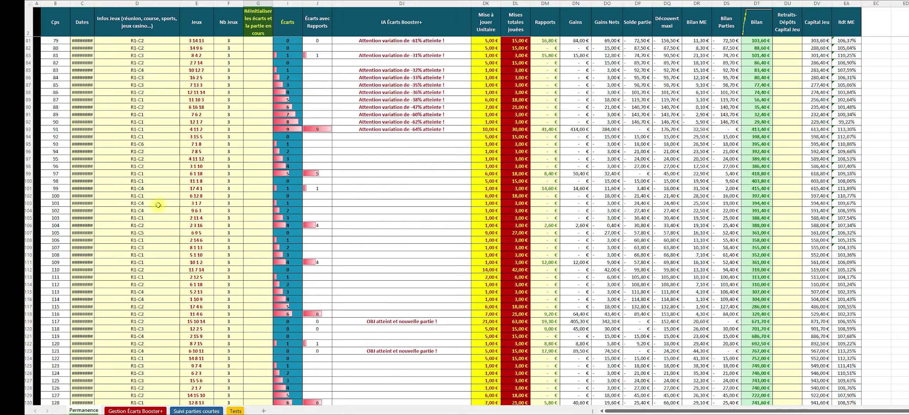
scroll(156, 210, "up", 20)
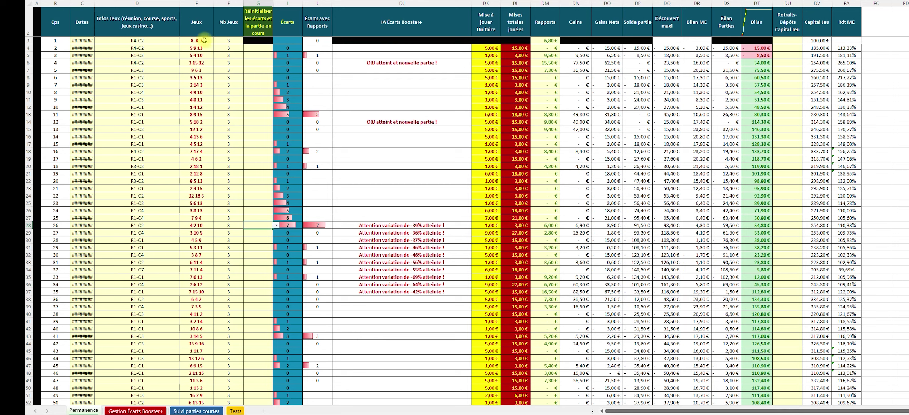
left_click(229, 40)
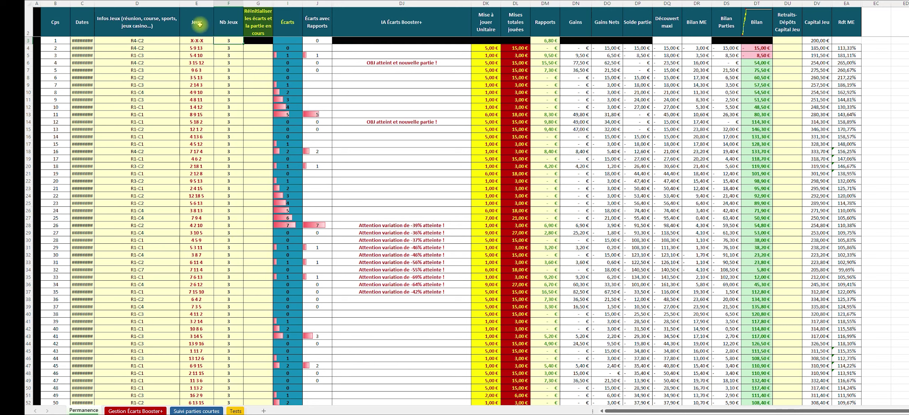
left_click(258, 27)
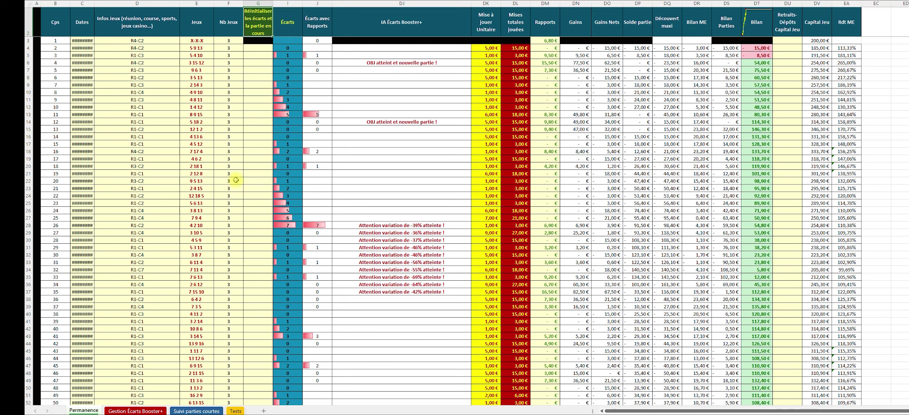
left_click(491, 114)
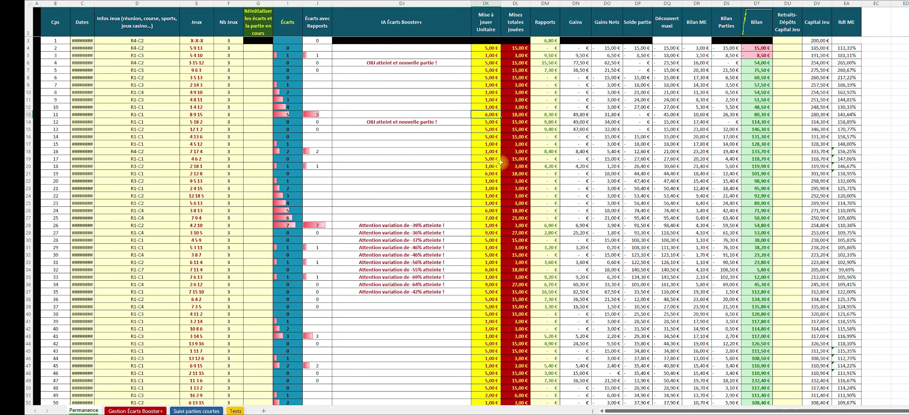
left_click(517, 115)
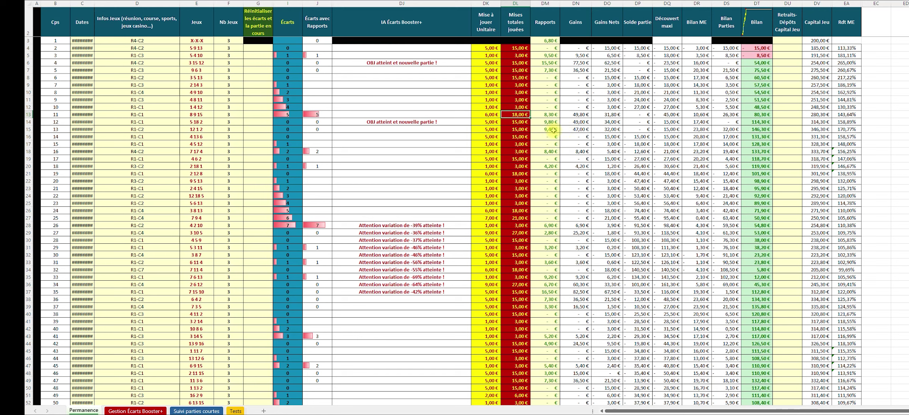
left_click(546, 36)
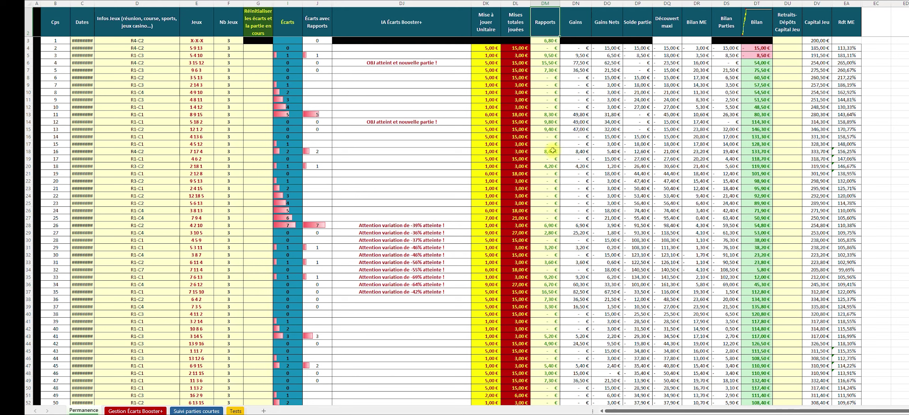
left_click(555, 41)
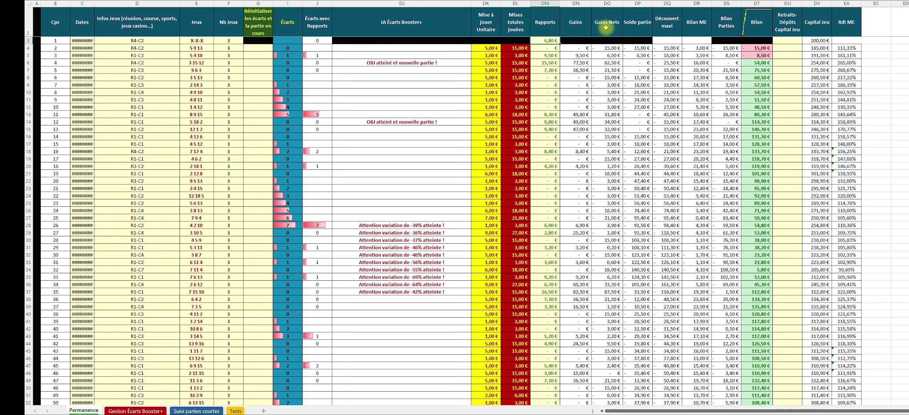
left_click(637, 25)
left_click(667, 25)
left_click(696, 28)
left_click(726, 24)
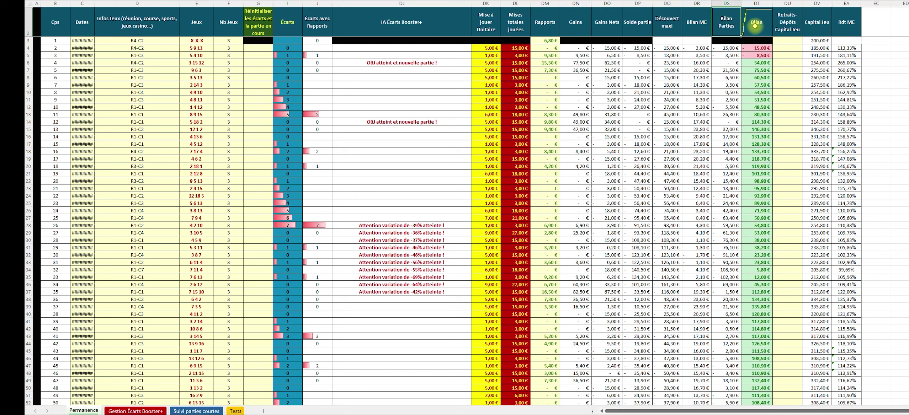
left_click(755, 26)
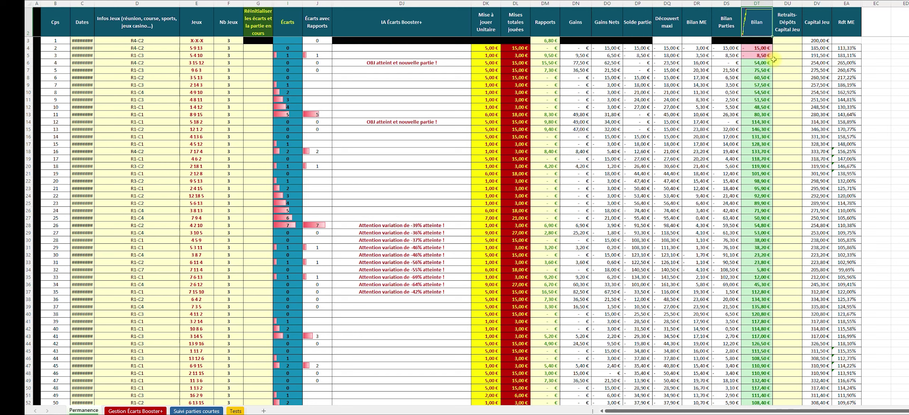
Enter a deposit of +100 for game 8 and a withdrawal of -50 for game 9 under Retraits-Dépôts Capital Jeu.
left_click(780, 94)
type("+100")
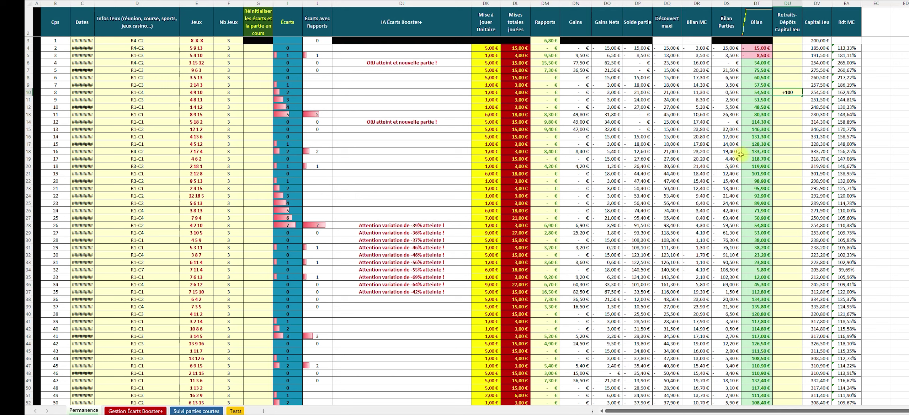
key("Return")
type("-50")
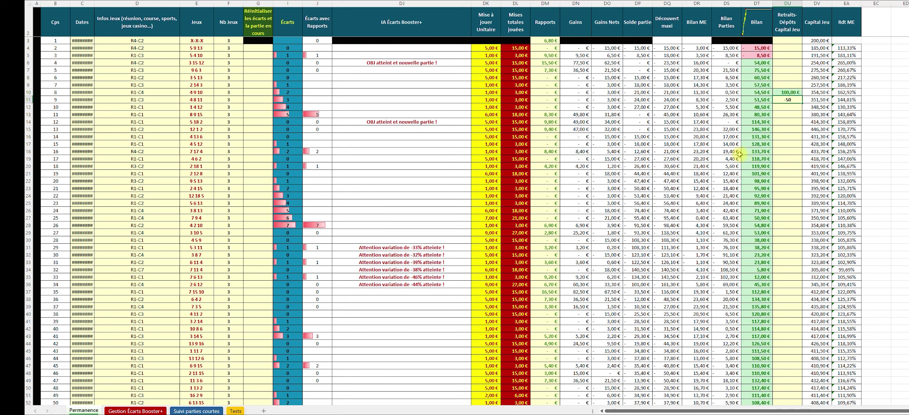
key("Return")
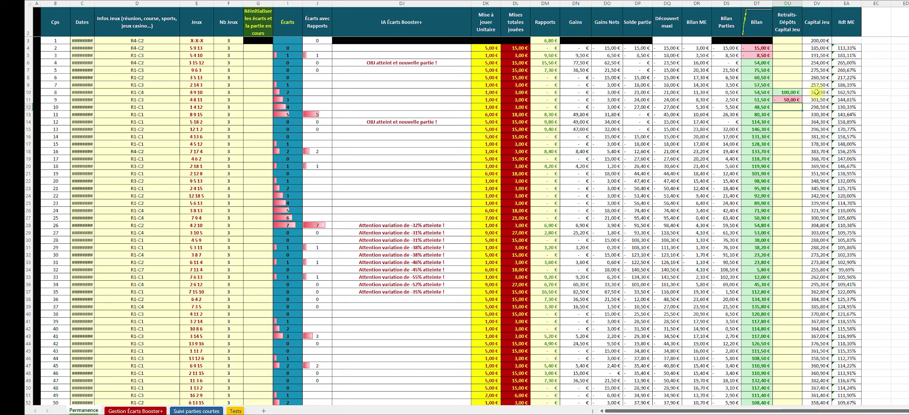
Clear the trial deposit and withdrawal from the Retraits-Dépôts Capital Jeu column.
left_click(789, 100)
left_click_drag(789, 80, 788, 106)
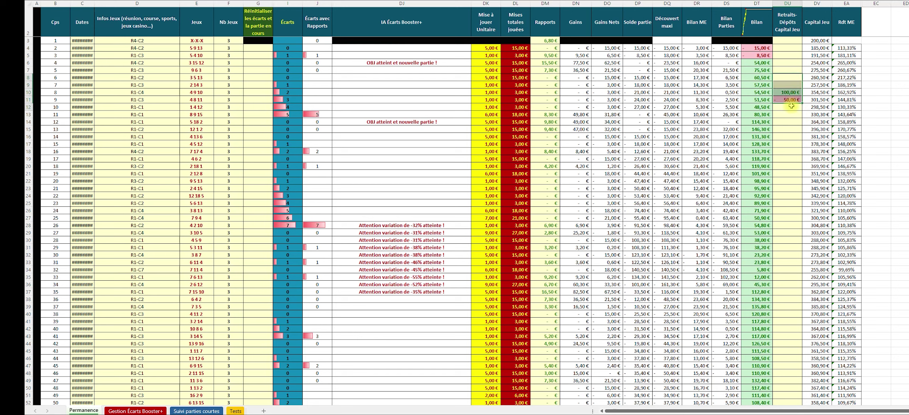
key("Delete")
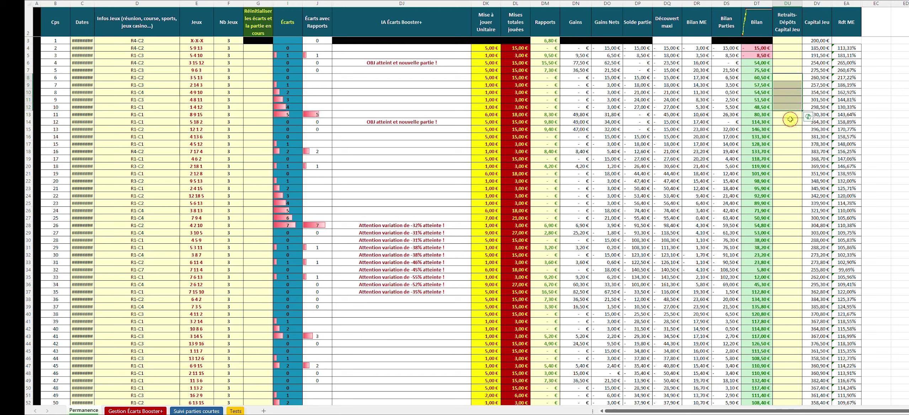
left_click(788, 122)
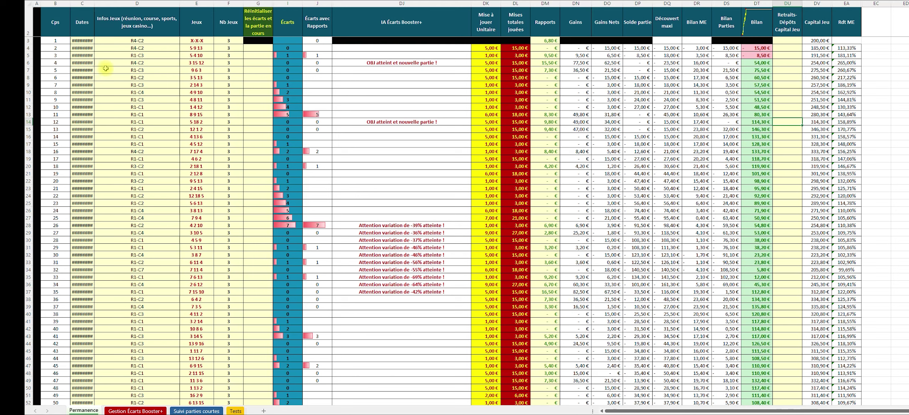
Review the entry cells of the first two games: Dates, Infos Jeux, Jeux, Nb Jeux and the first game's Rapports.
left_click(79, 41)
left_click(137, 41)
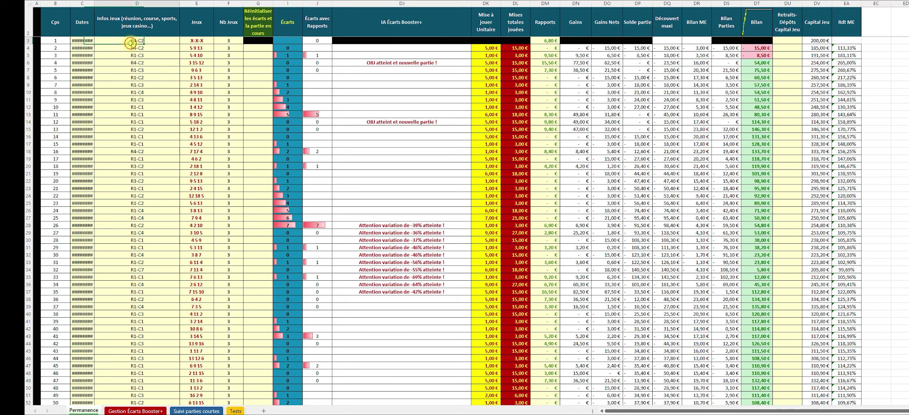
left_click(192, 41)
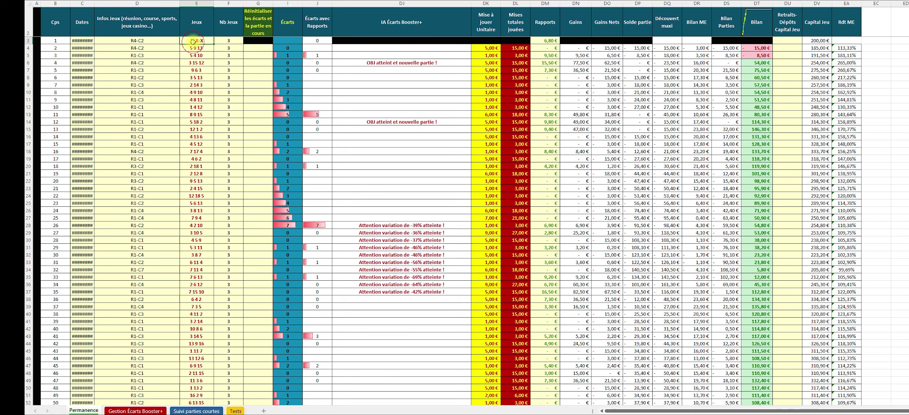
left_click(228, 41)
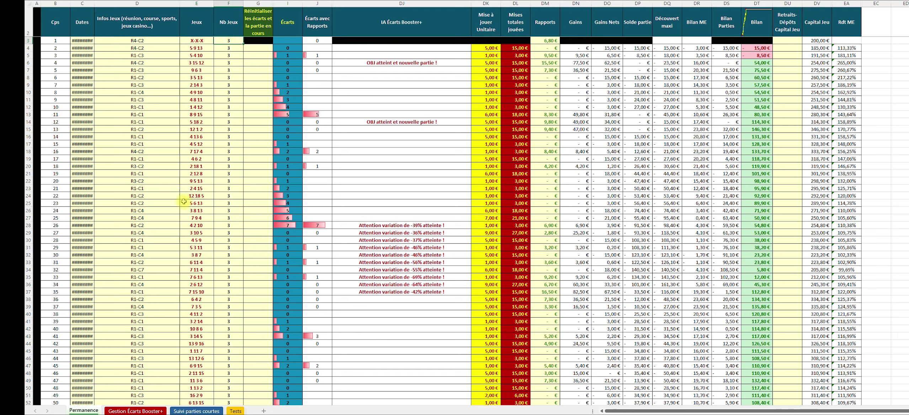
left_click(547, 40)
left_click(86, 50)
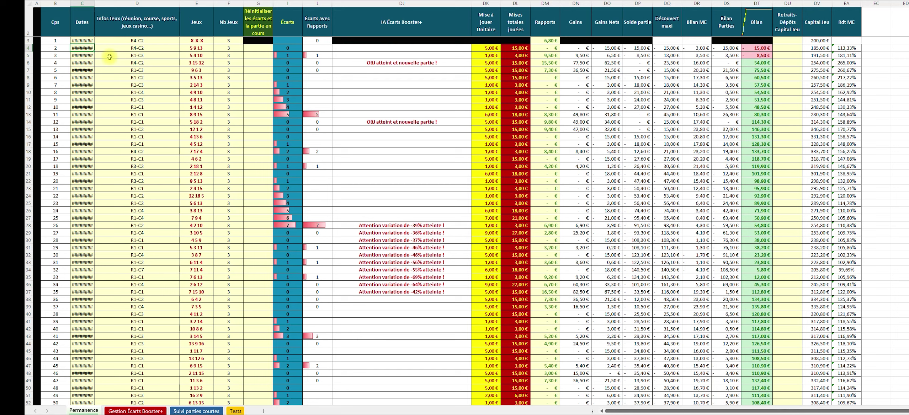
left_click(137, 49)
left_click(192, 50)
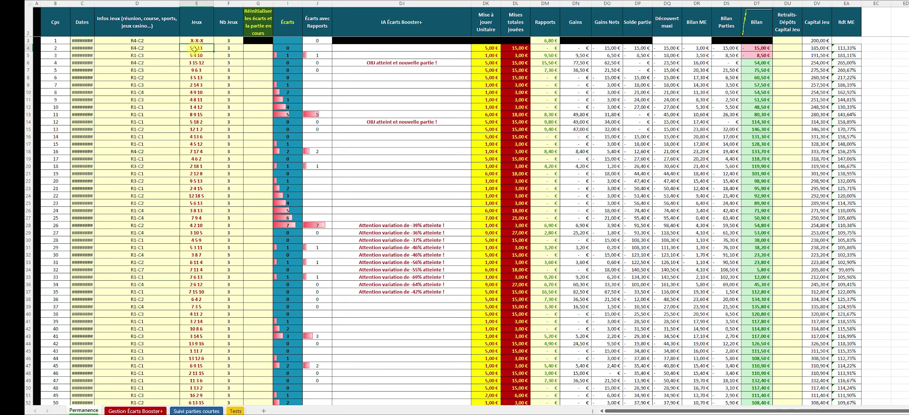
left_click(235, 49)
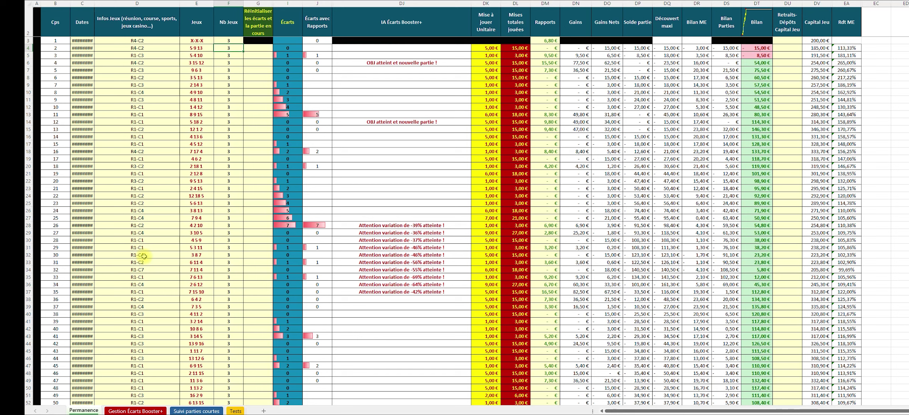
Find the last recorded game in row 412 of the Permanence sheet and inspect its Dates and Infos Jeux cells.
scroll(183, 252, "down", 15)
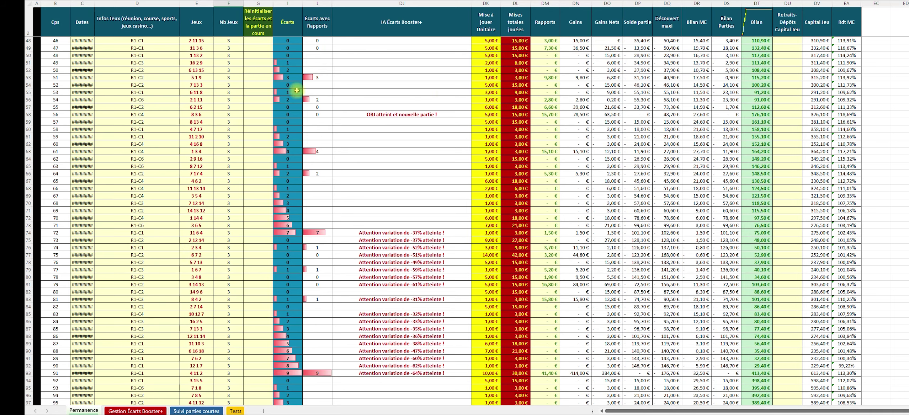
scroll(251, 219, "down", 15)
scroll(246, 252, "down", 20)
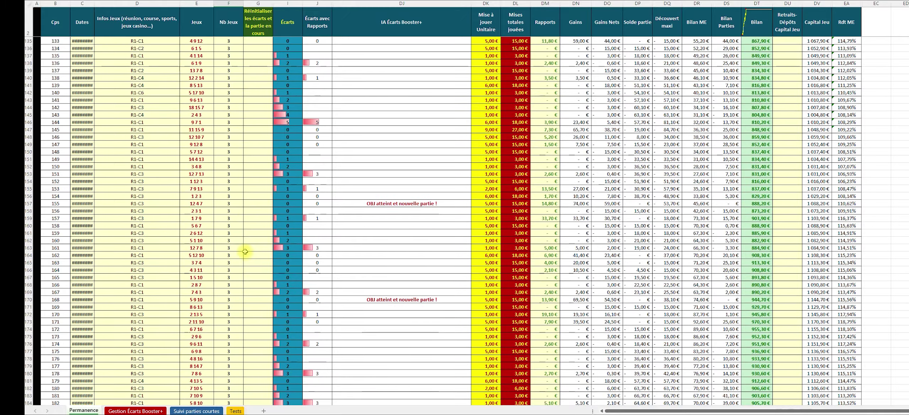
scroll(224, 256, "down", 20)
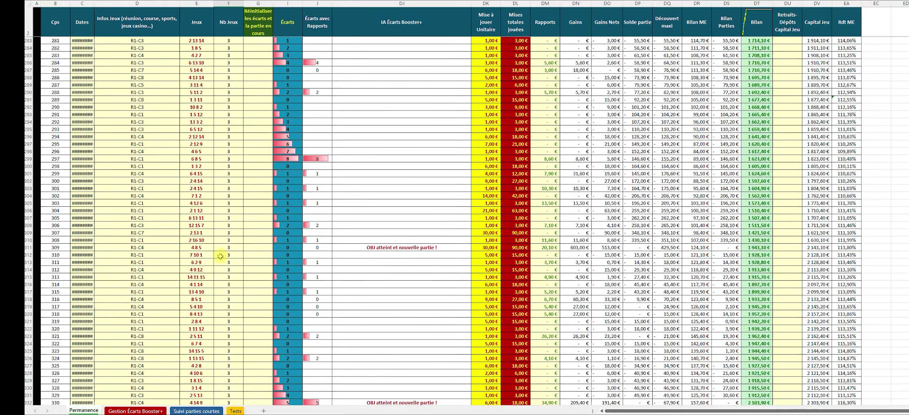
scroll(216, 265, "down", 1)
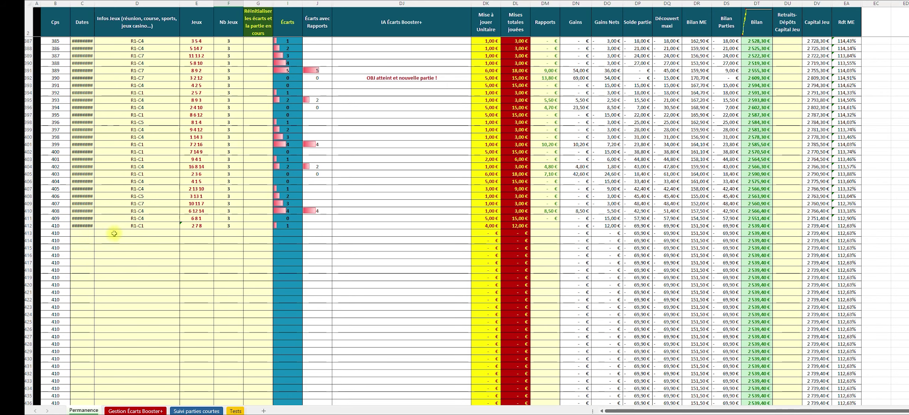
left_click(82, 227)
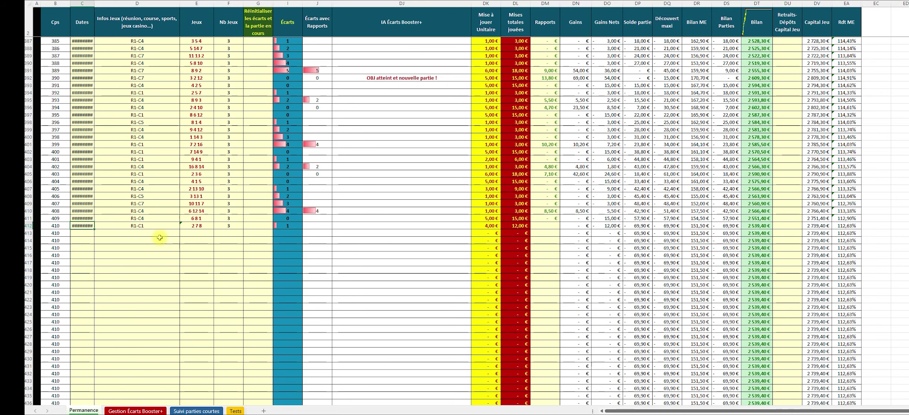
left_click(134, 229)
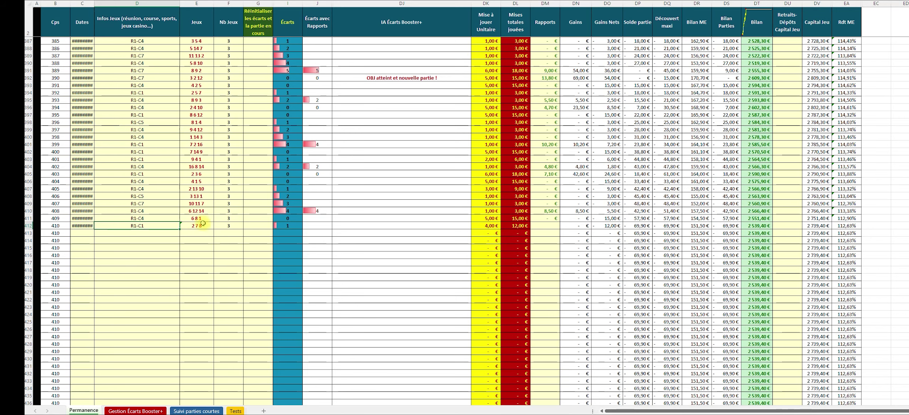
Inspect the last game's Mises totales jouées and the first empty row's Dates cell, comparing the Permanence and Gestion Écarts Booster+ sheets.
left_click(528, 227)
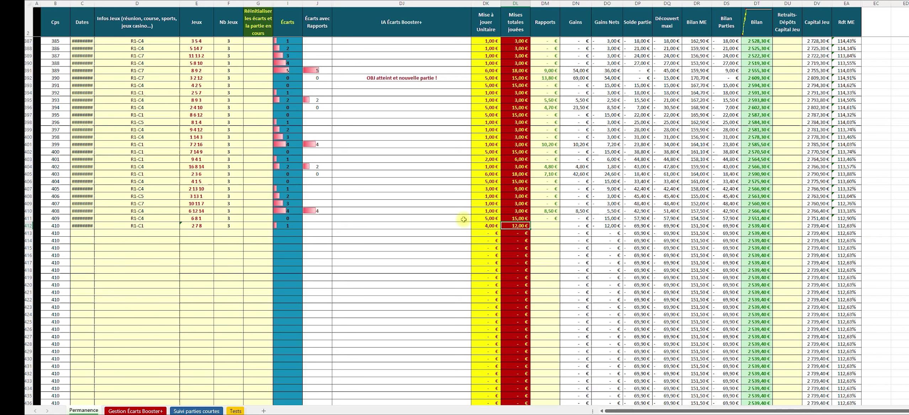
left_click(88, 234)
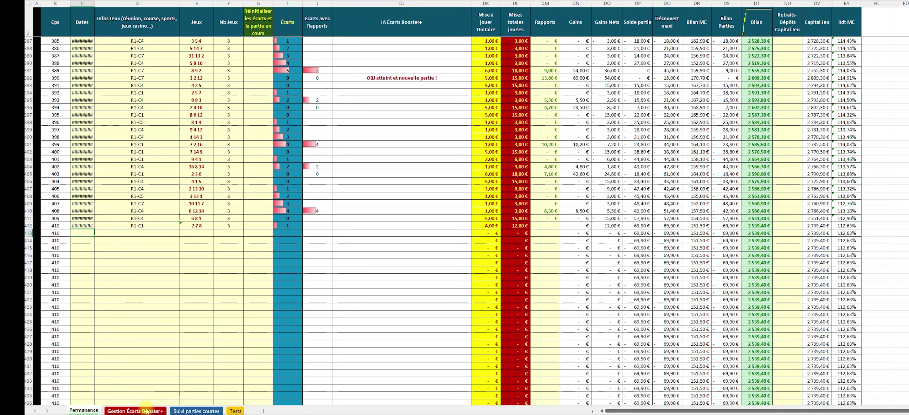
left_click(129, 411)
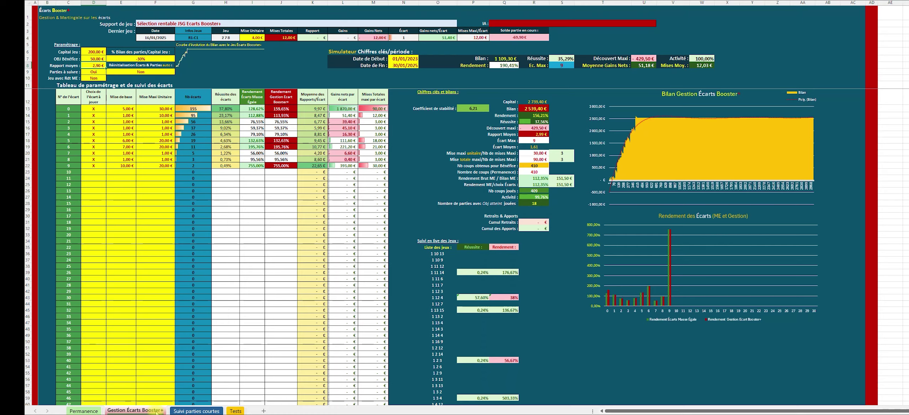
left_click(84, 411)
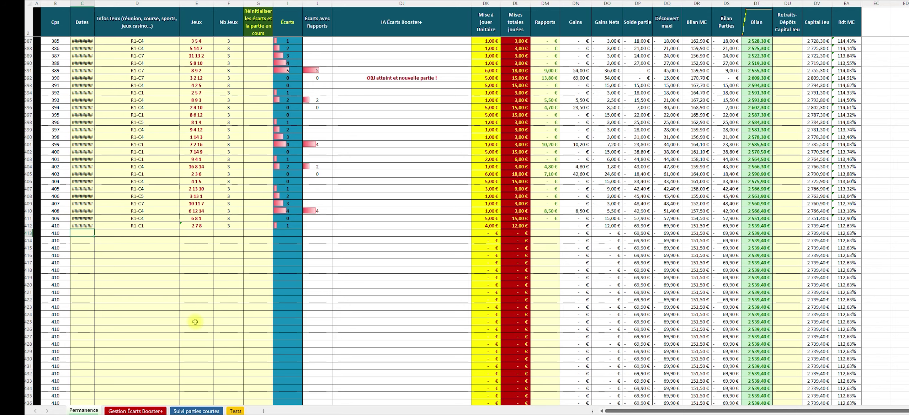
left_click(135, 412)
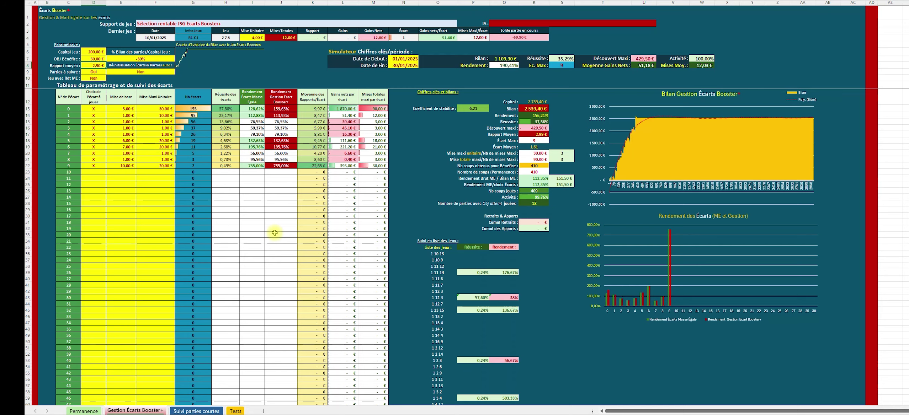
left_click(87, 411)
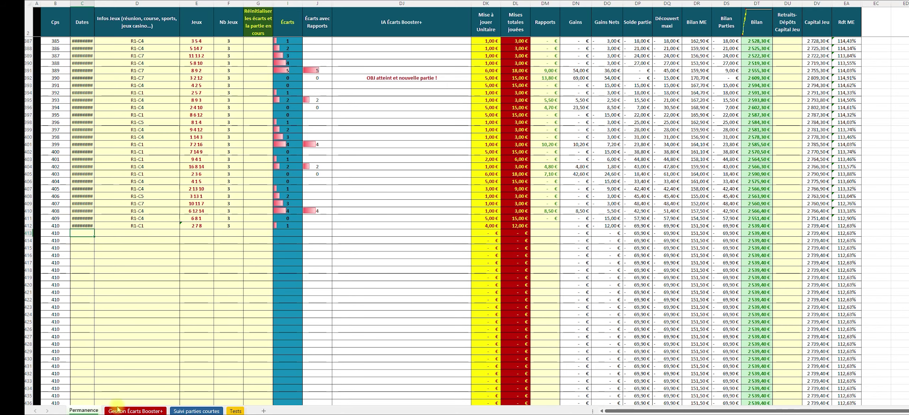
Review the Support de jeu and Dernier jeu summary on the Gestion Écarts Booster+ sheet against the entries on Permanence.
left_click(136, 412)
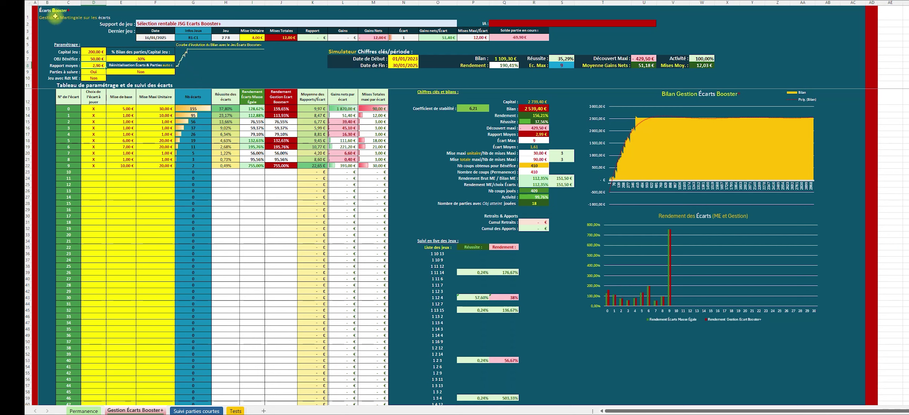
left_click(156, 24)
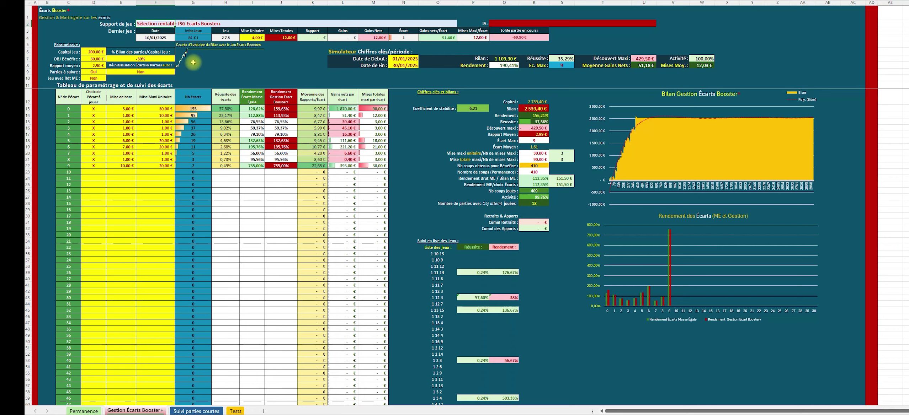
left_click(156, 32)
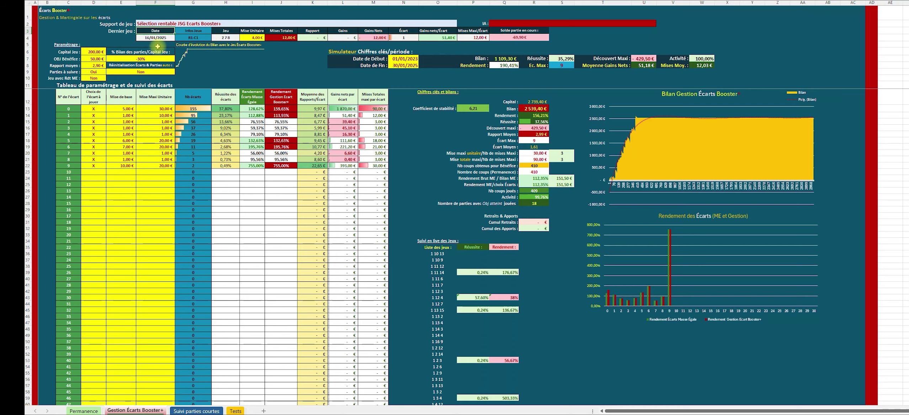
left_click(87, 411)
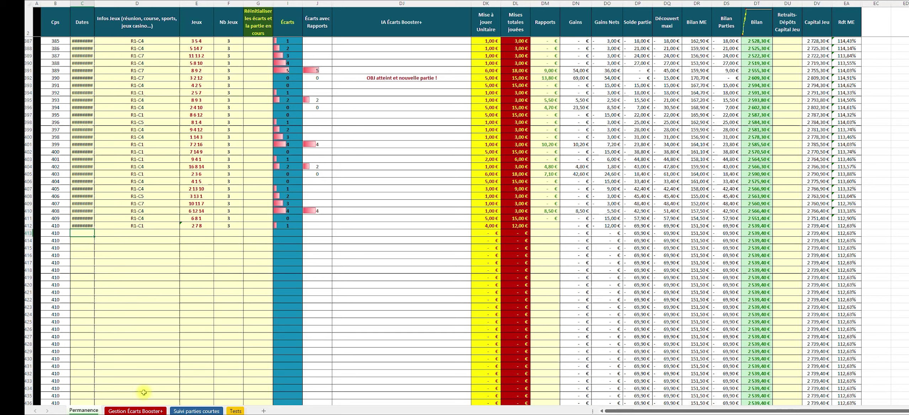
left_click(142, 411)
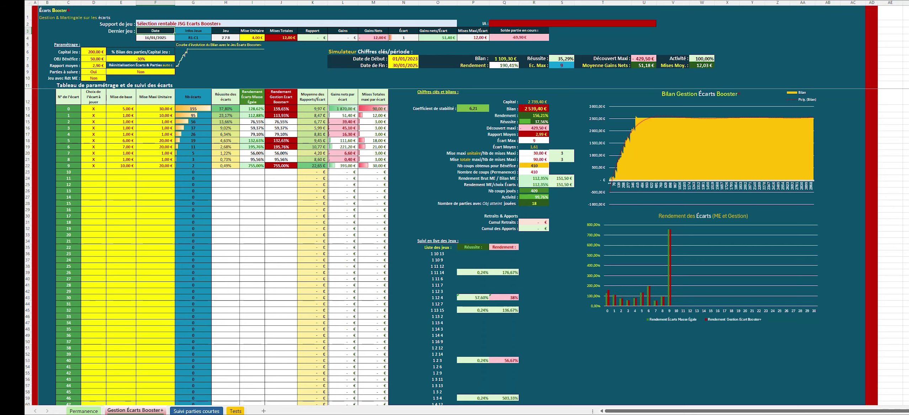
left_click(83, 412)
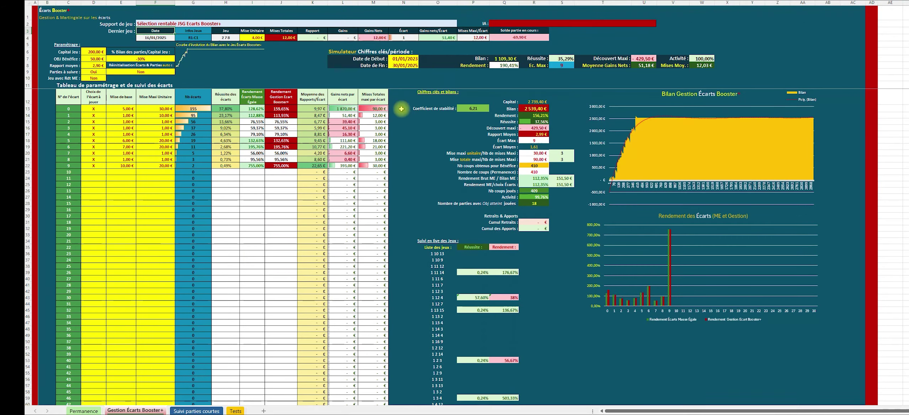
left_click(135, 411)
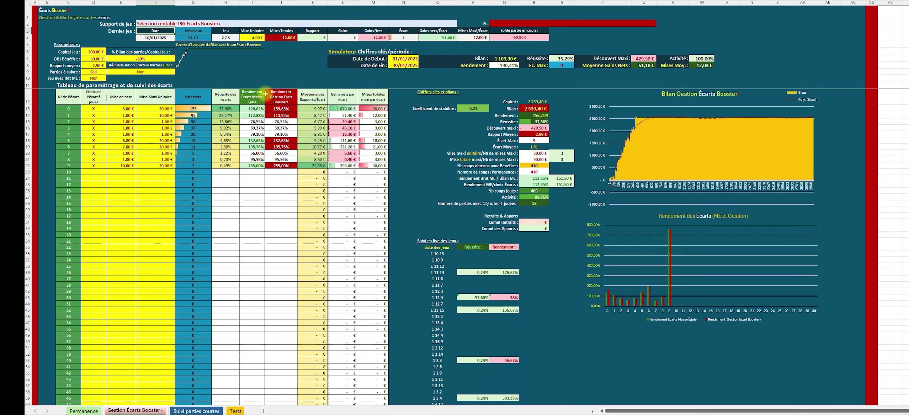
Inspect the IA message field on the Gestion Écarts Booster+ sheet and the matching IA Écarts Booster+ column on Permanence.
scroll(266, 93, "up", 1)
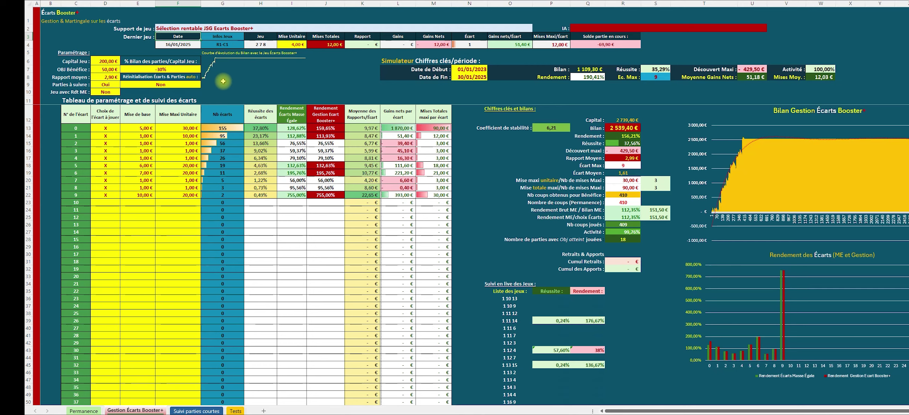
left_click(583, 28)
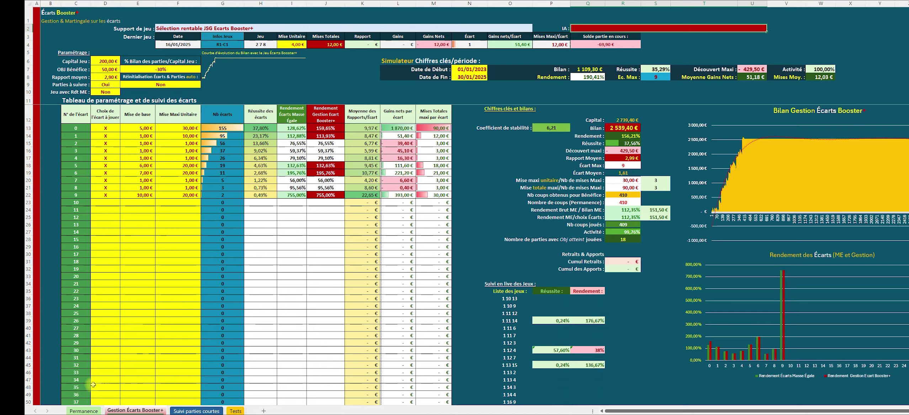
key("ctrl+Page_Up")
scroll(419, 63, "up", 2)
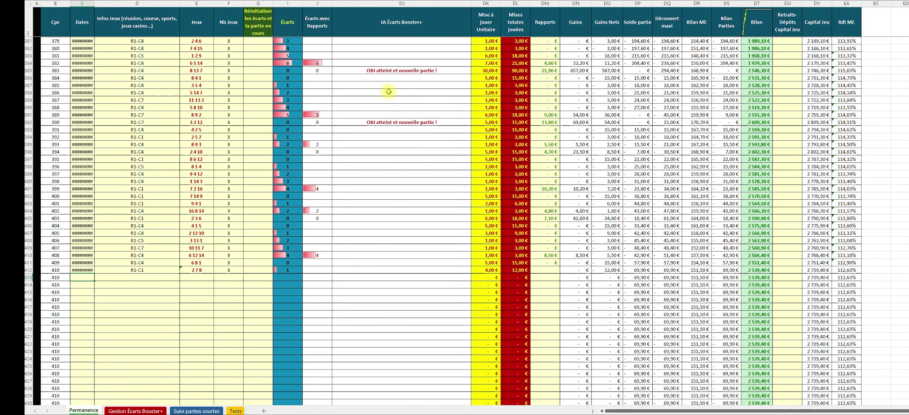
Review the Capital Jeu and OBJ Bénéfice parameters on the Gestion Écarts Booster+ sheet.
left_click(137, 412)
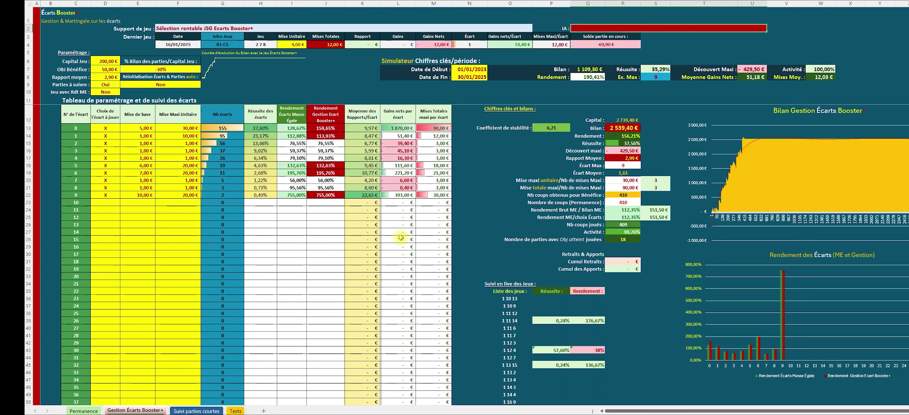
left_click(102, 61)
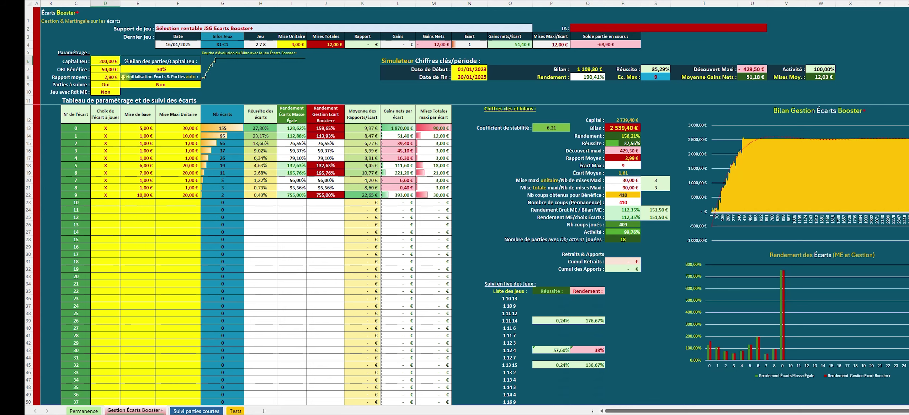
left_click(111, 70)
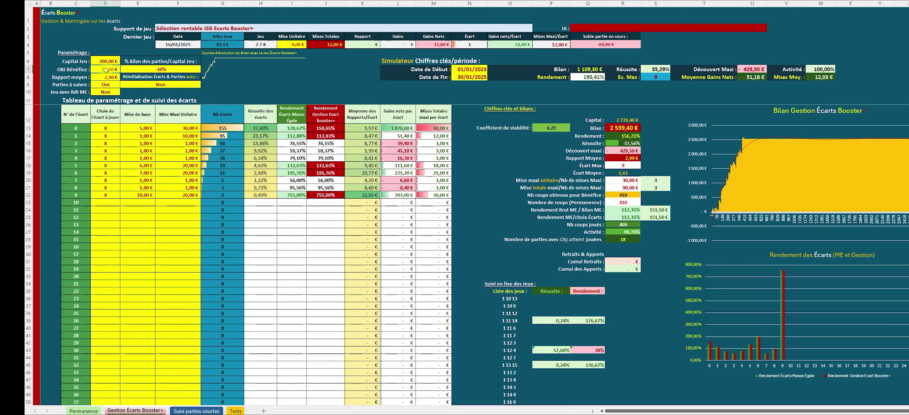
Set the Parties à suivre parameter to Non, and restore it to Oui.
left_click(106, 86)
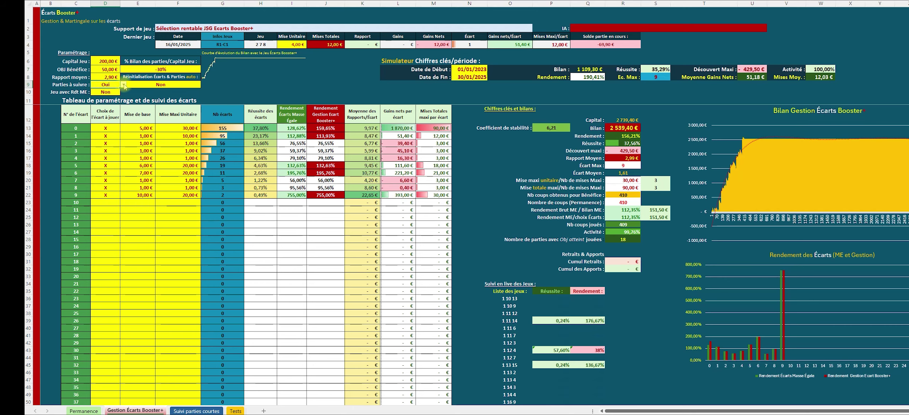
left_click(124, 86)
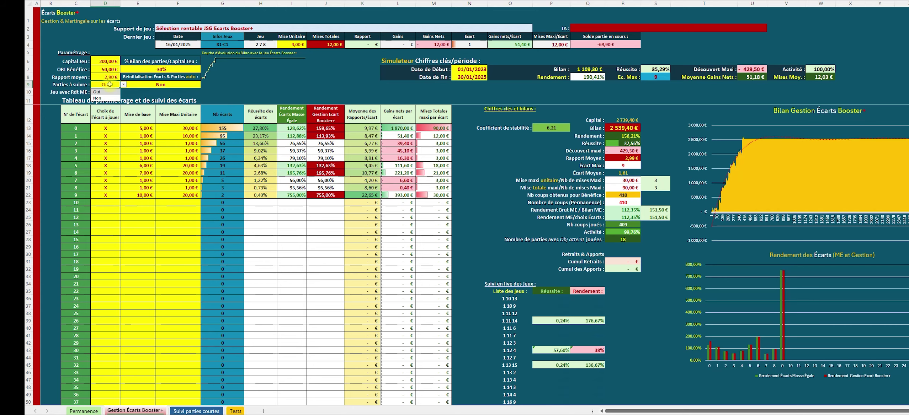
left_click(106, 99)
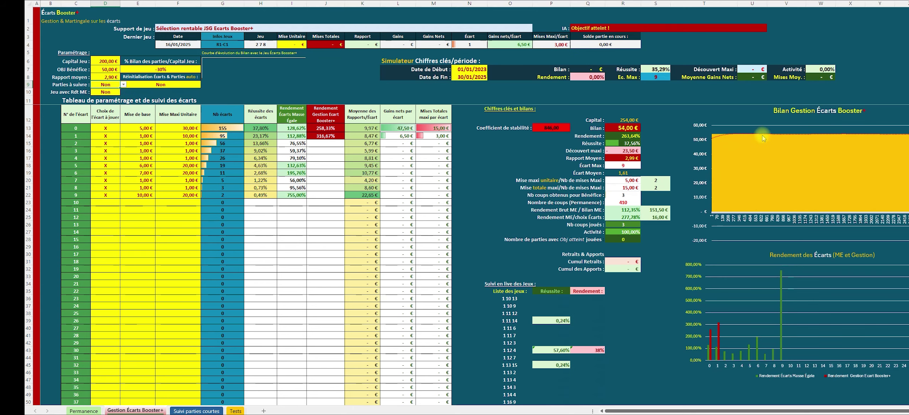
left_click(123, 85)
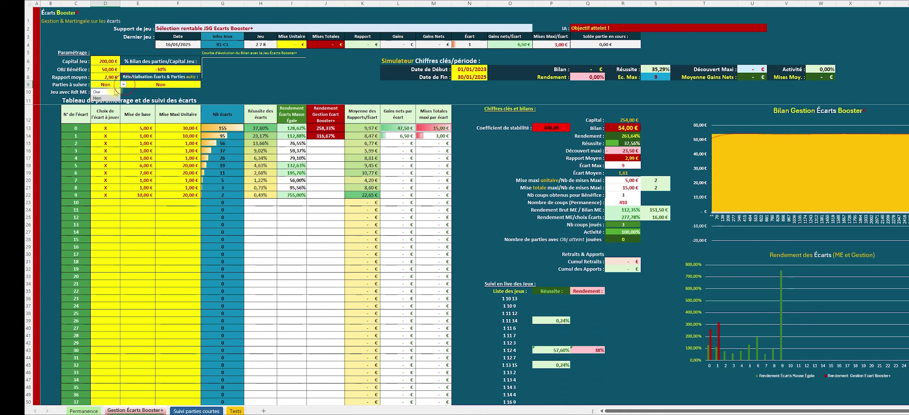
left_click(110, 92)
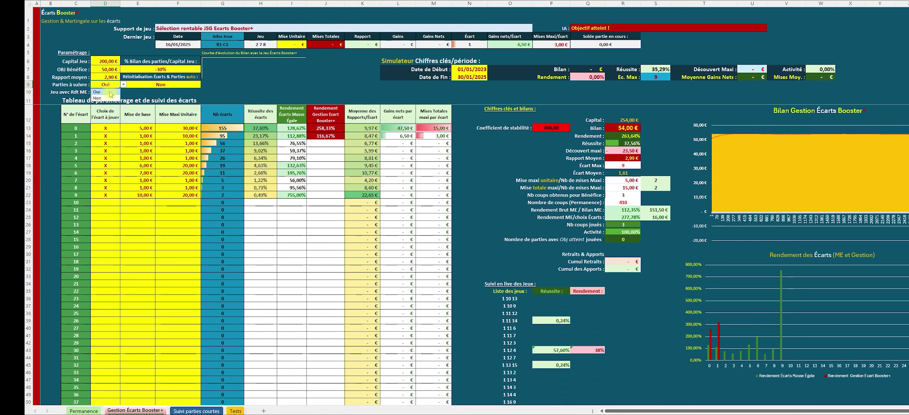
left_click(110, 92)
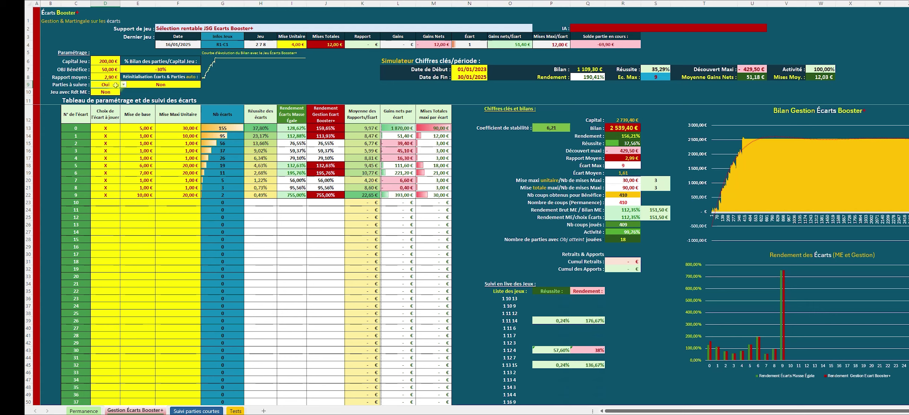
Set Parties à suivre to Non and check the IA Écarts Booster+ column on Permanence and the IA message field.
left_click(123, 84)
left_click(111, 99)
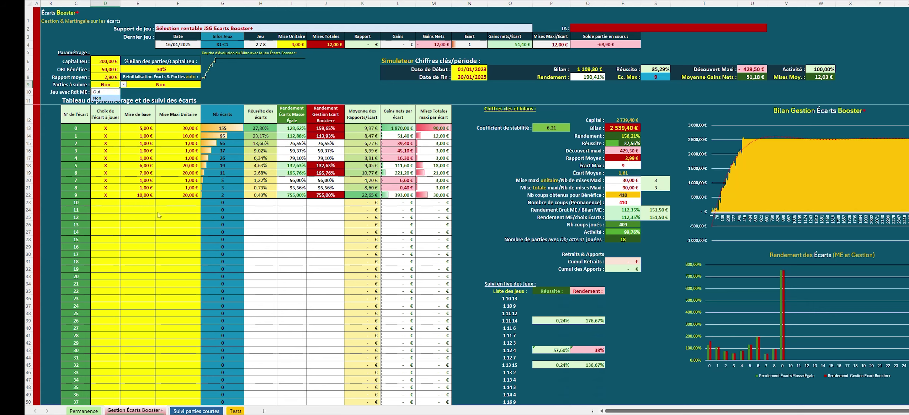
left_click(83, 411)
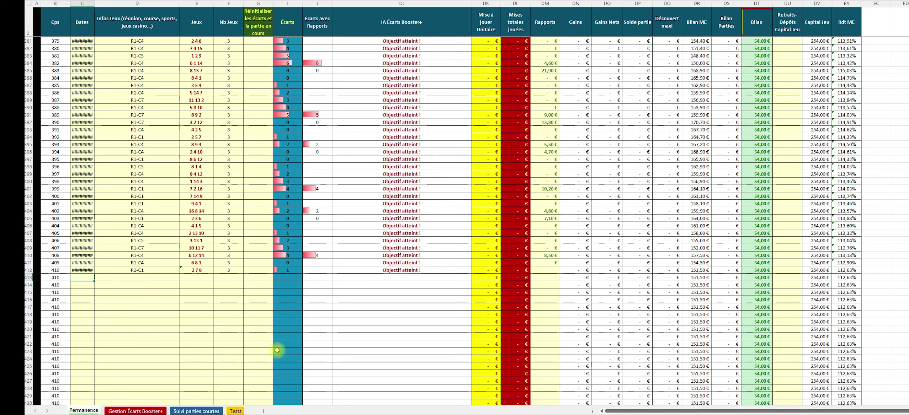
left_click(136, 411)
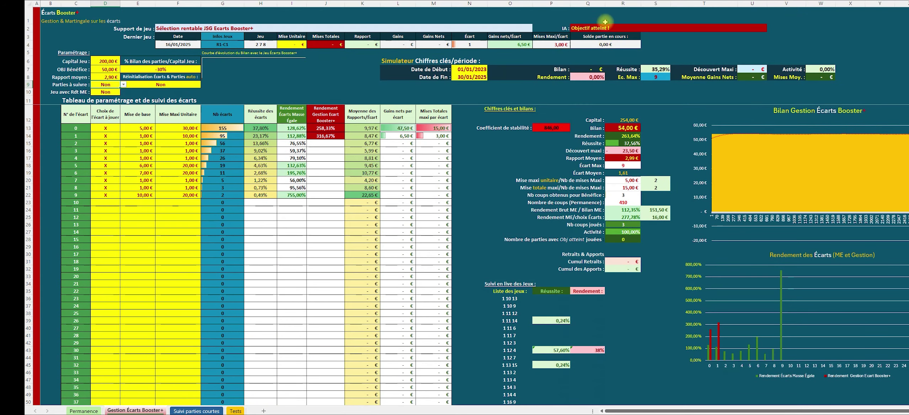
left_click(587, 28)
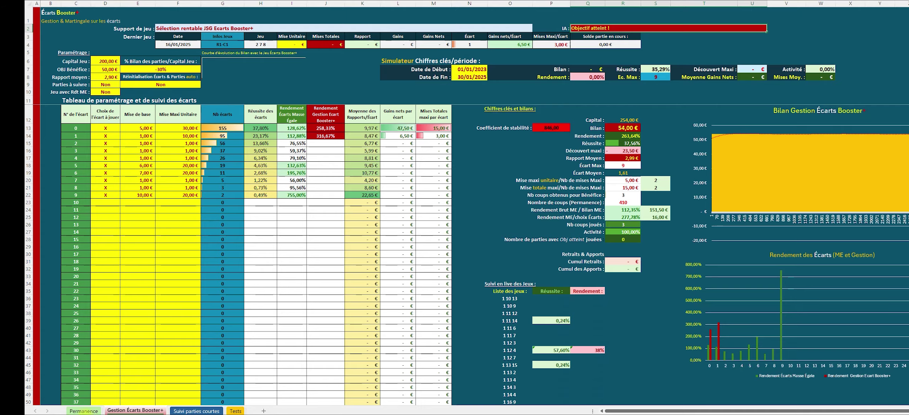
Review the Permanence sheet back up to the first games, examining the IA Écarts Booster+ and Bilan columns against the Gestion Écarts Booster+ parameters.
left_click(83, 411)
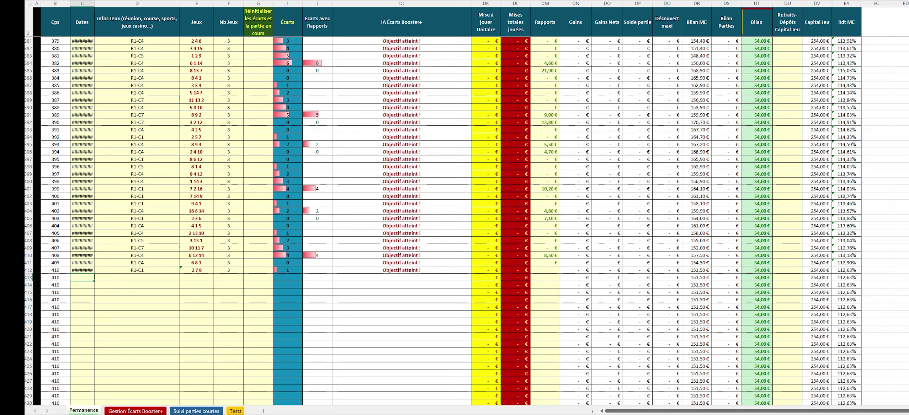
scroll(547, 161, "up", 20)
scroll(547, 161, "up", 20)
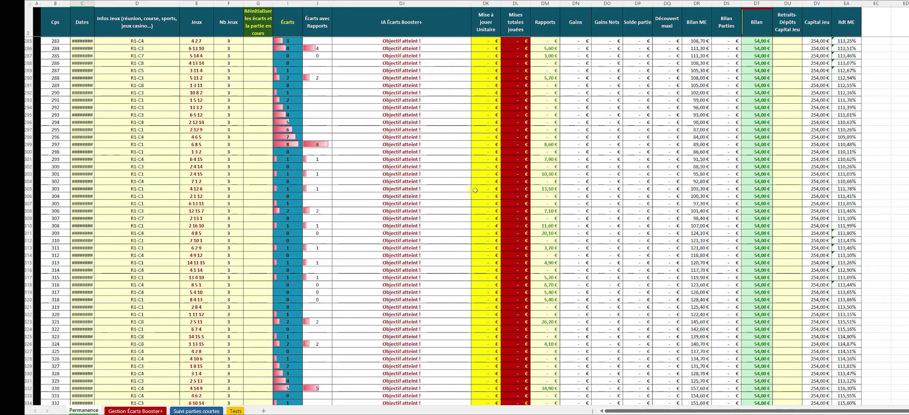
scroll(429, 199, "up", 20)
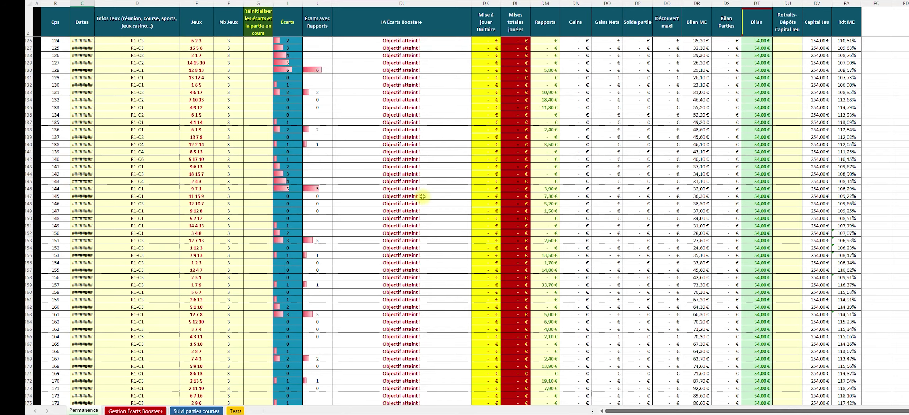
scroll(416, 197, "up", 5)
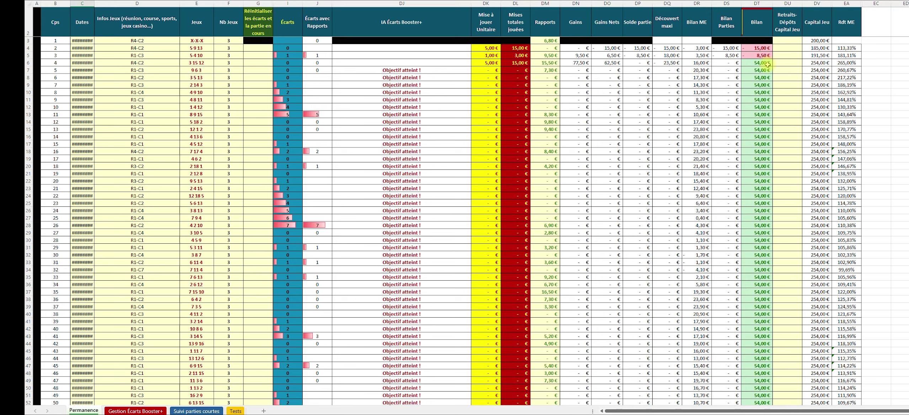
left_click(154, 410)
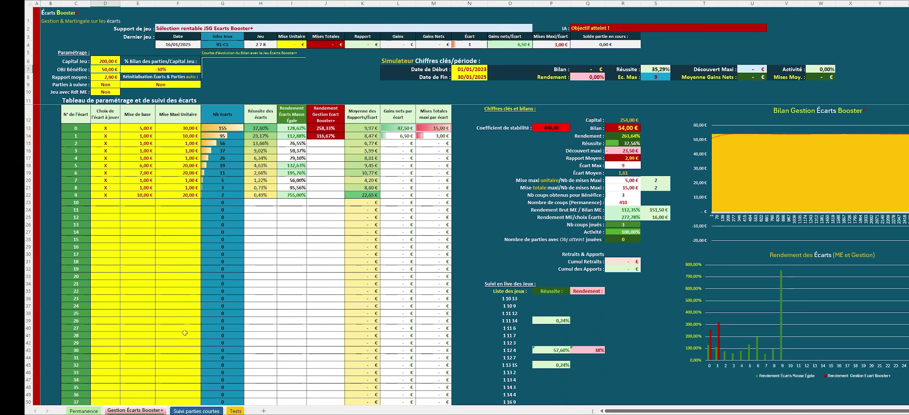
left_click(84, 411)
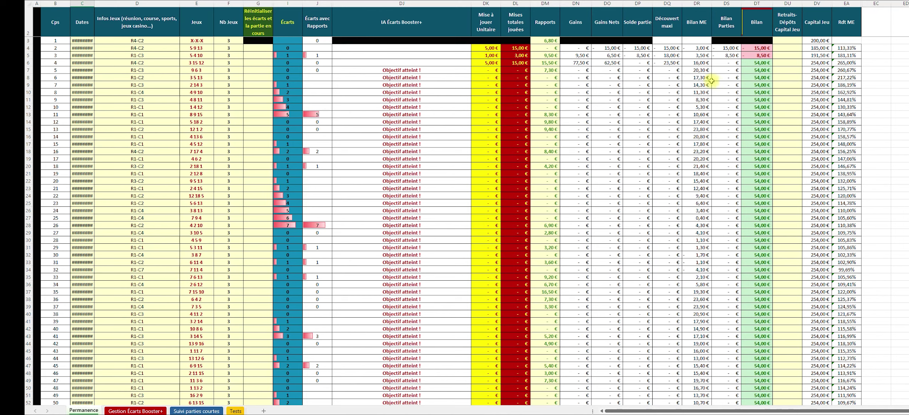
Review the Bilan of game 4 on Permanence and highlight the first games' entries from Dates through Nb Jeux.
left_click(763, 65)
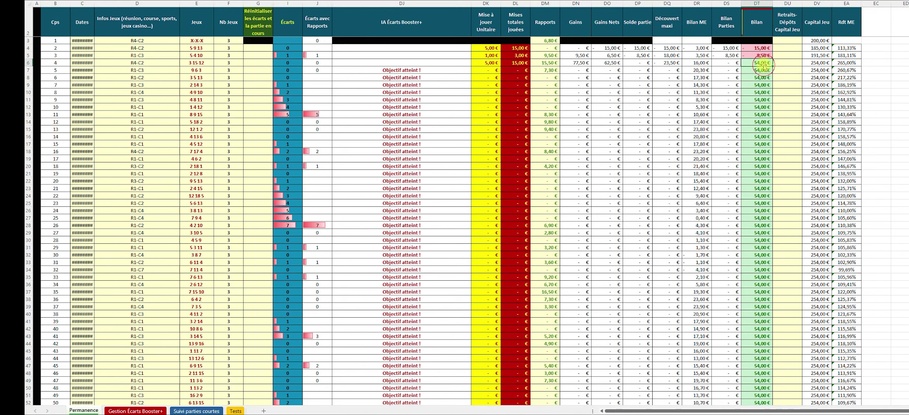
left_click(127, 411)
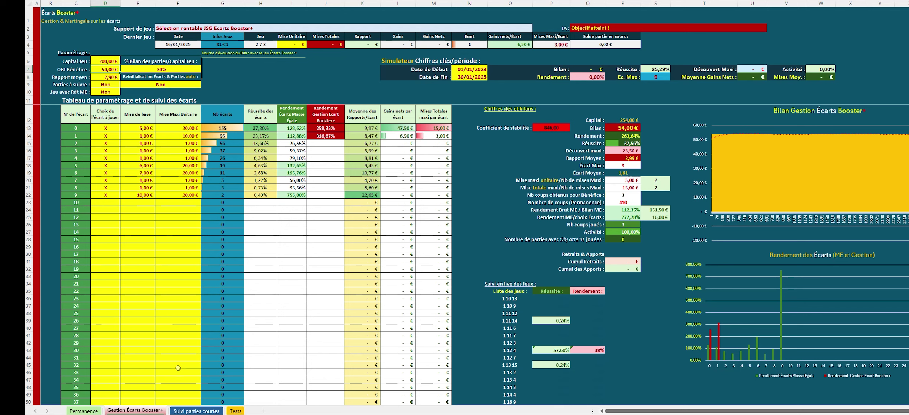
left_click(84, 411)
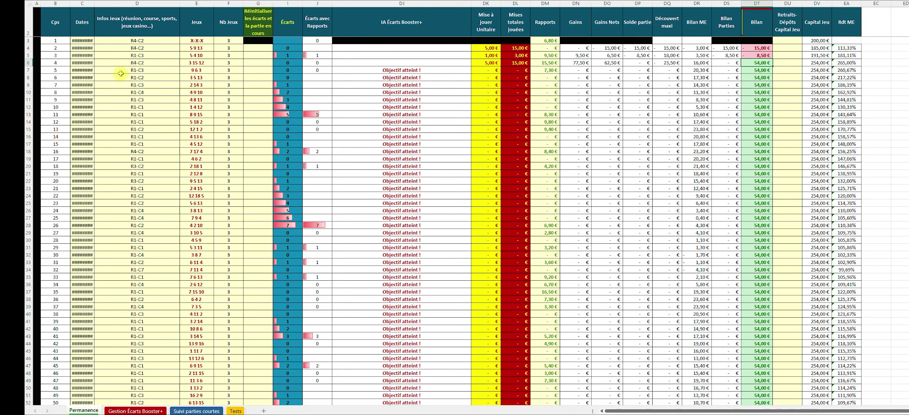
left_click_drag(74, 40, 227, 138)
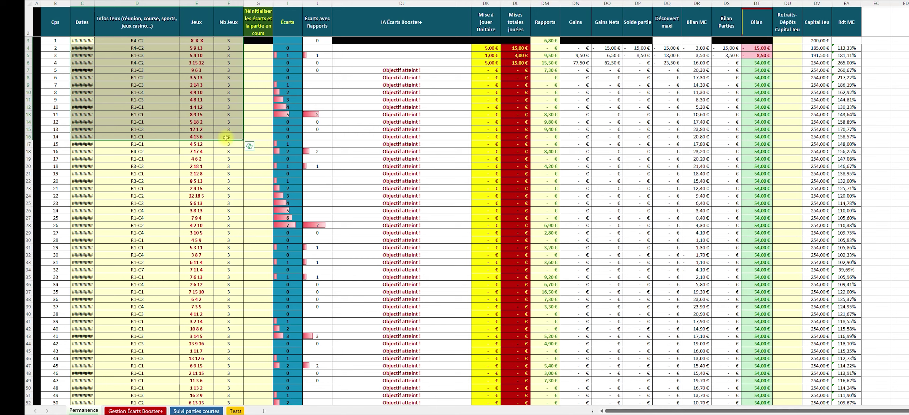
left_click_drag(77, 41, 221, 60)
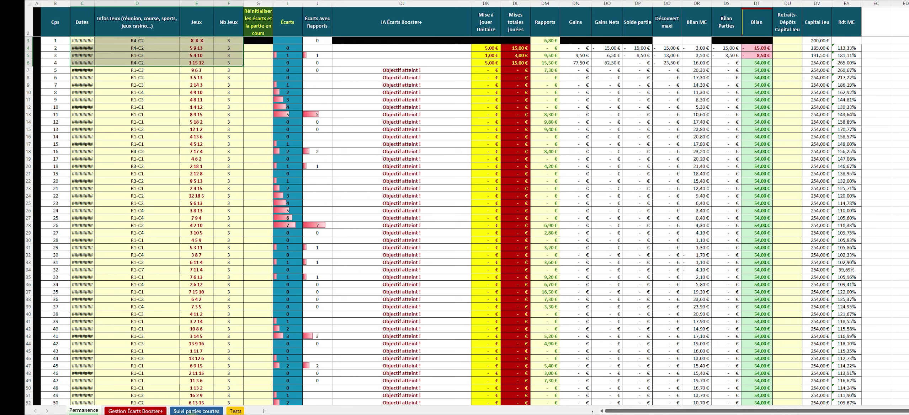
Examine the Dates Début, Date Fin, Support joué, Nb cps joués and Gains Nets entry cells of the first row on Suivi parties courtes.
left_click(192, 411)
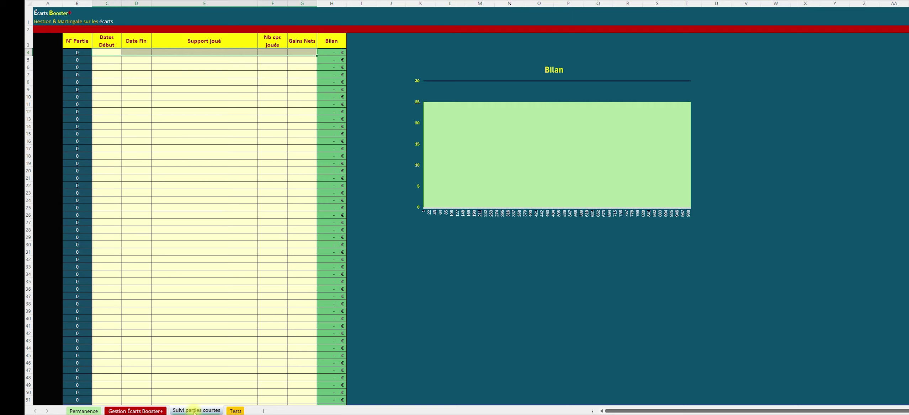
left_click(112, 53)
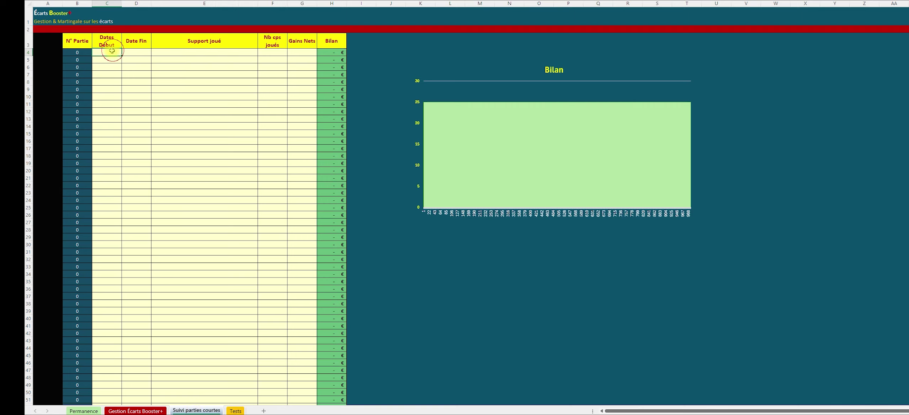
left_click(137, 52)
left_click(202, 52)
left_click(267, 52)
left_click(304, 52)
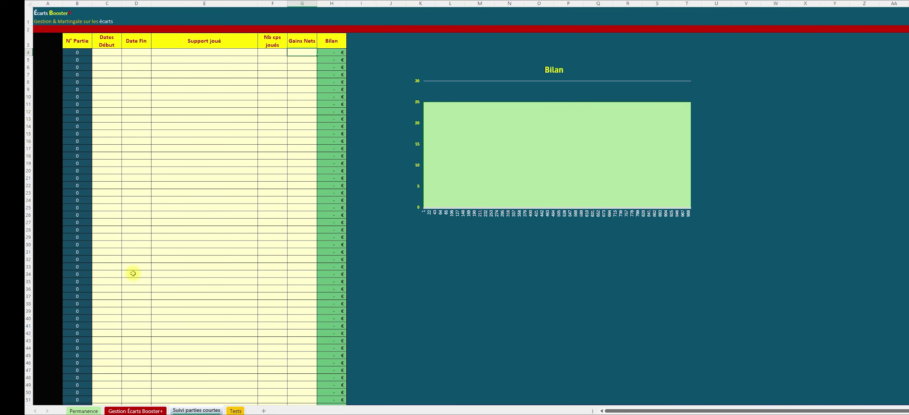
On Gestion Écarts Booster+, set OBJ Bénéfice to 1 000 € and clear the Rapport moyen value.
left_click(123, 412)
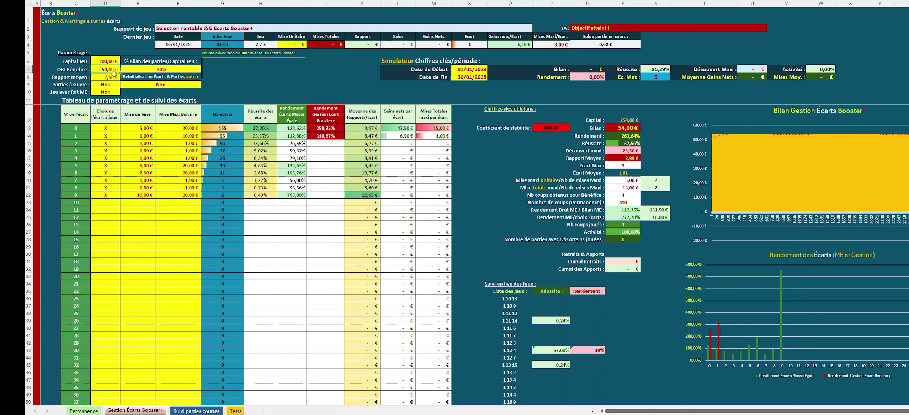
type("1 000")
key("Return")
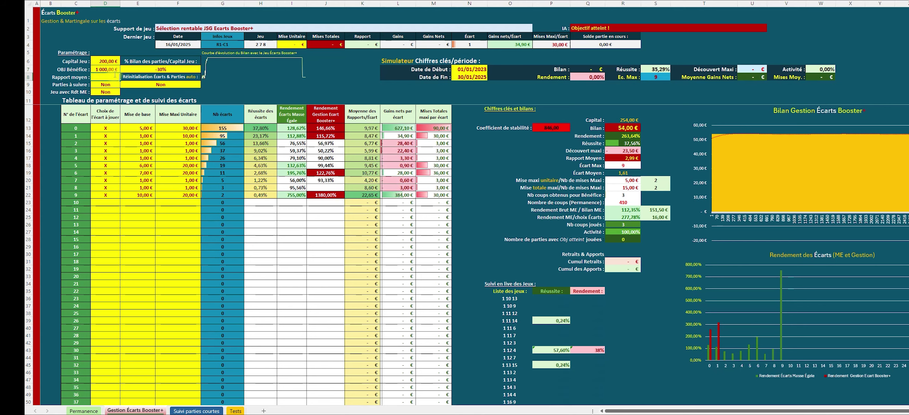
Set OBJ Bénéfice to 100 € and check on Permanence the Bilan of the game that reaches this objective.
left_click(107, 70)
type("100")
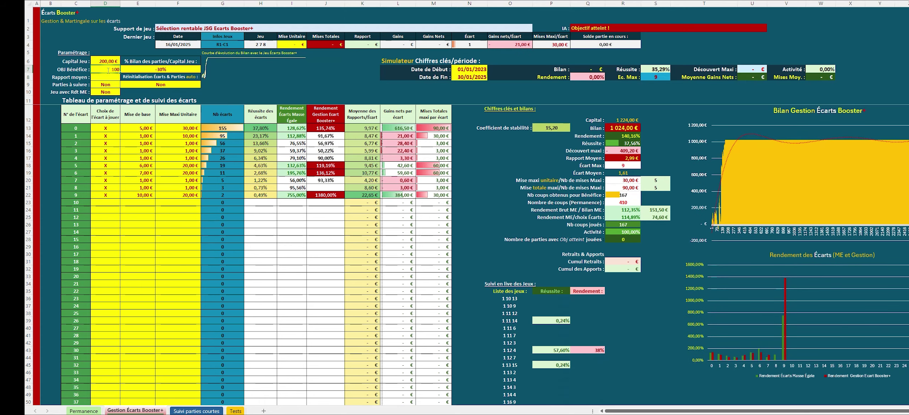
key("Return")
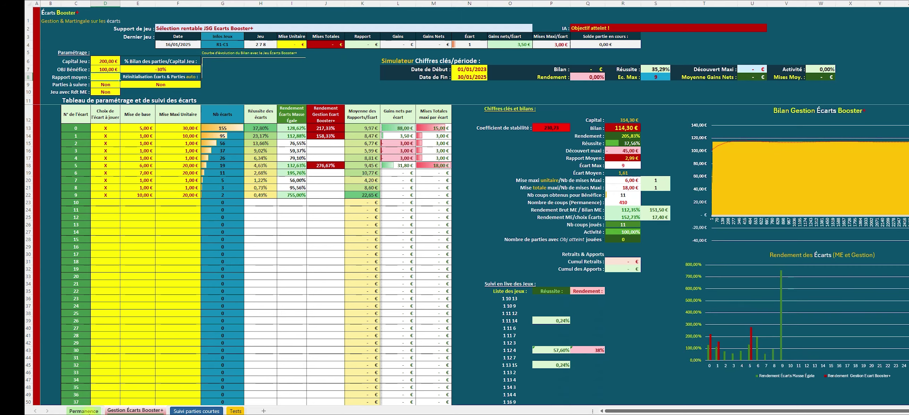
left_click(84, 411)
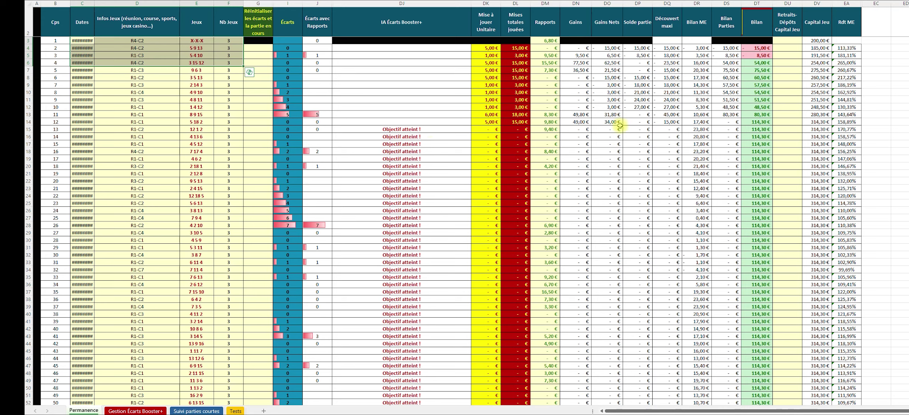
left_click(758, 122)
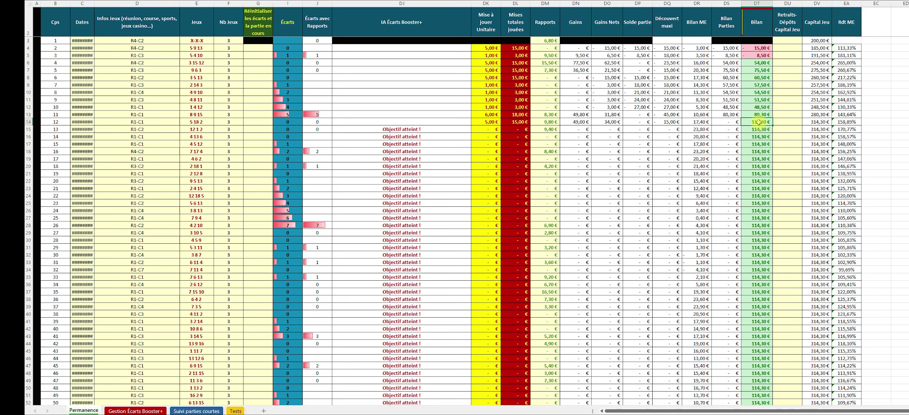
Raise OBJ Bénéfice to 200 € on Gestion Écarts Booster+ and check on Permanence where the objective is reached.
left_click(119, 412)
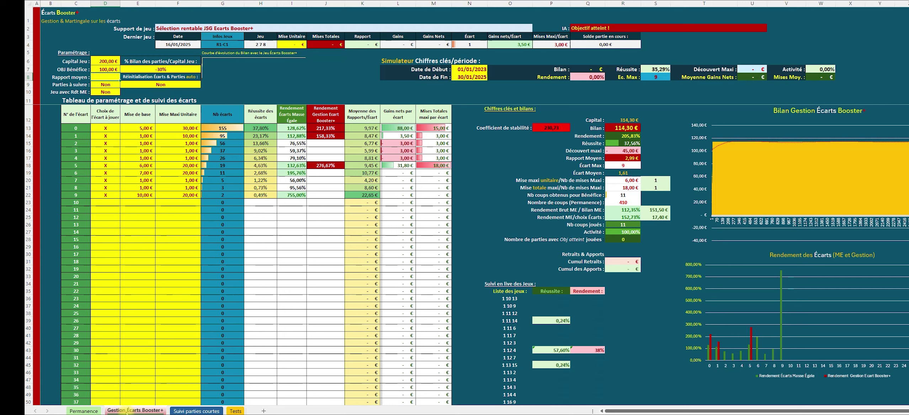
left_click(112, 70)
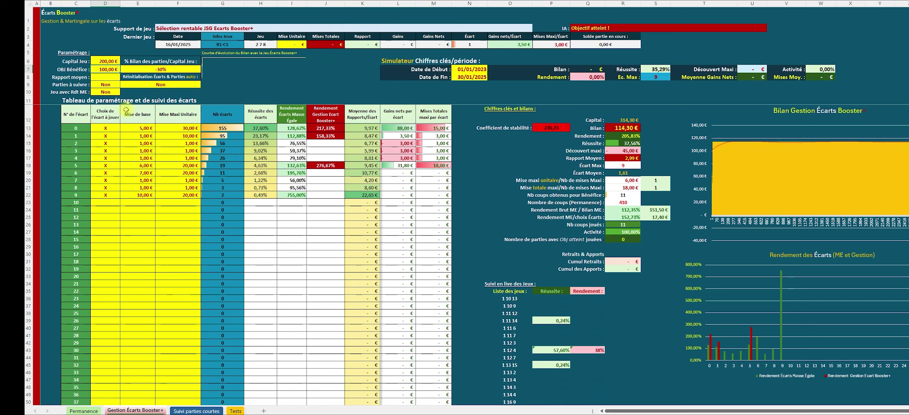
type("200")
key("Return")
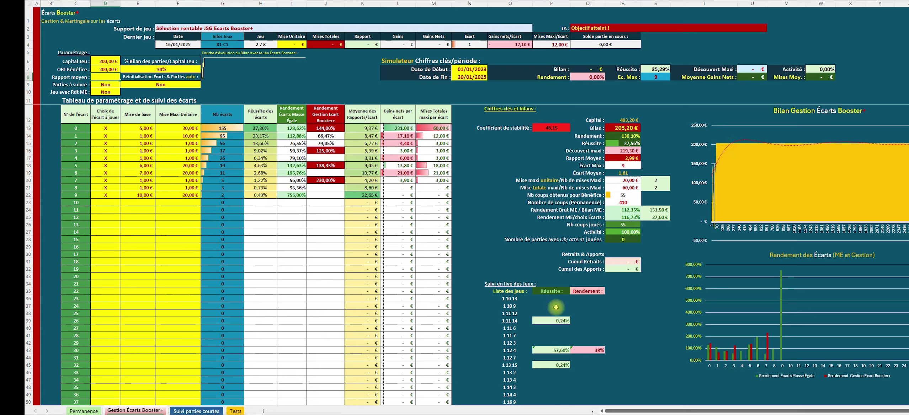
left_click(93, 410)
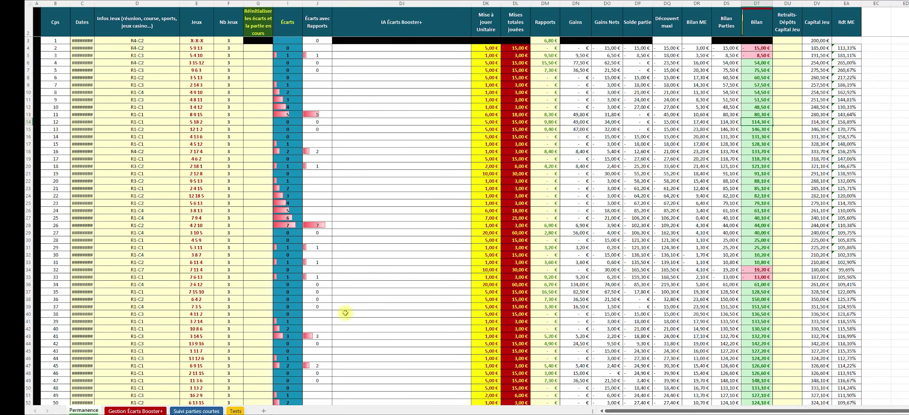
scroll(361, 101, "down", 8)
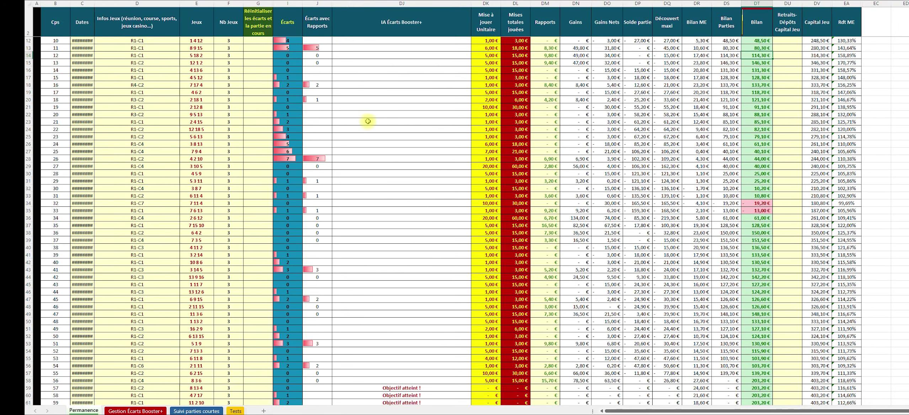
scroll(372, 129, "down", 2)
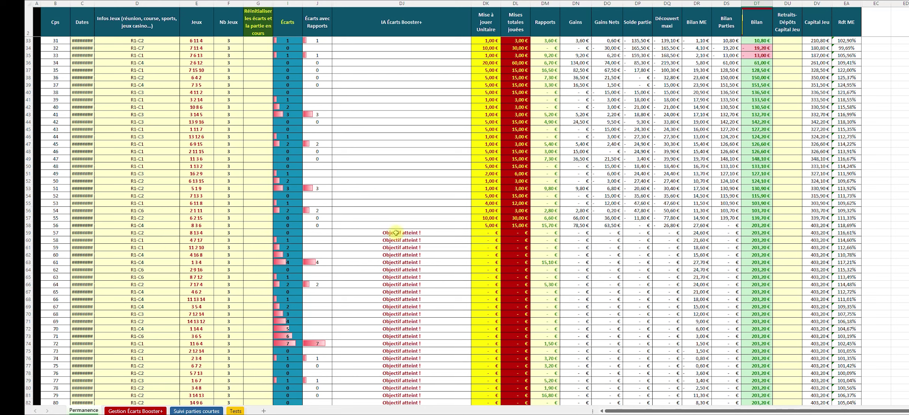
left_click(766, 227)
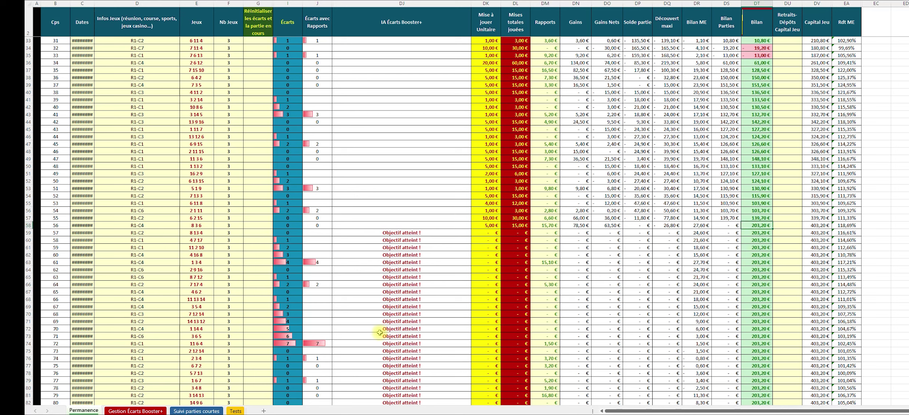
Review the OBJ Bénéfice and Parties à suivre parameters on Gestion Écarts Booster+, and set Rapport moyen to 2,90 €.
left_click(122, 411)
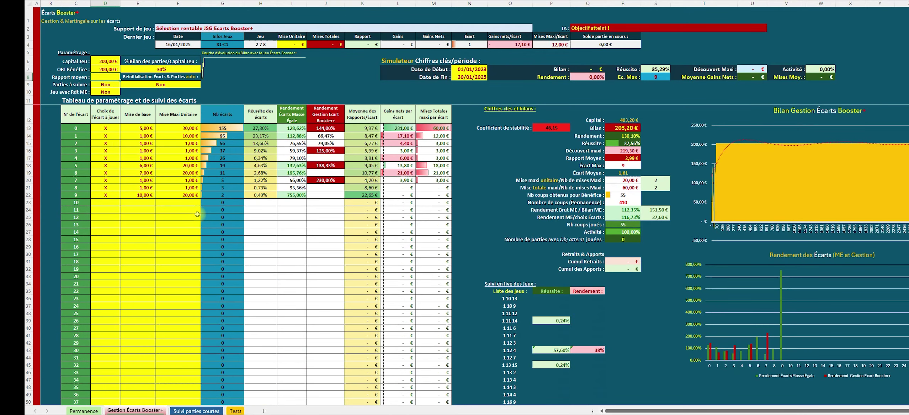
left_click(110, 69)
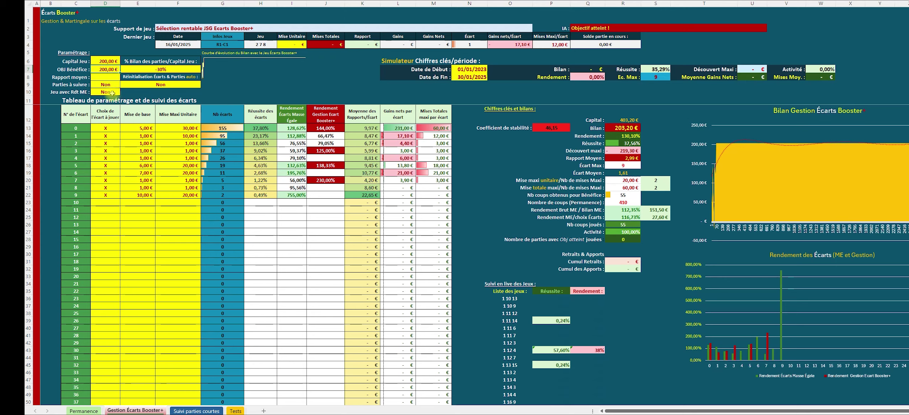
left_click(103, 84)
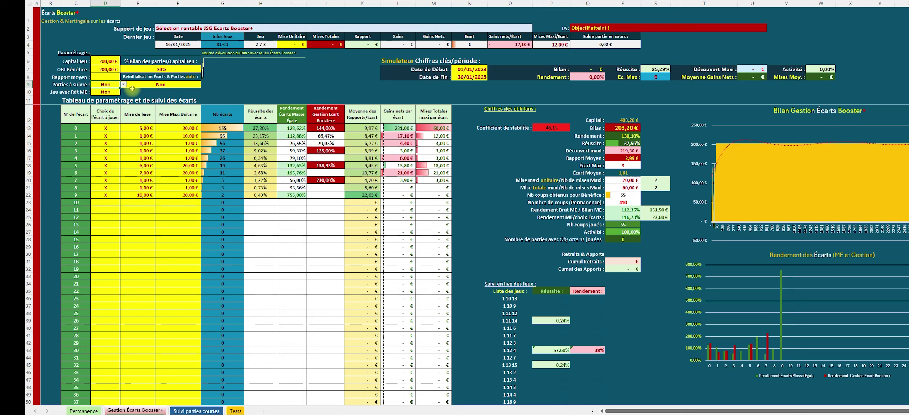
left_click(111, 70)
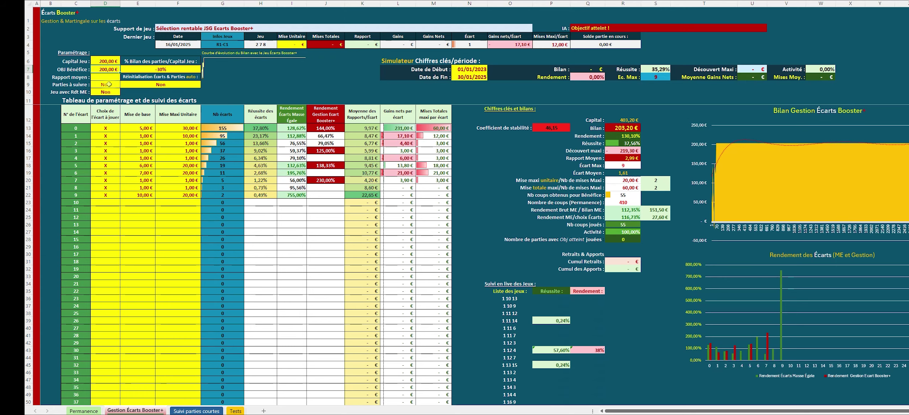
left_click(105, 77)
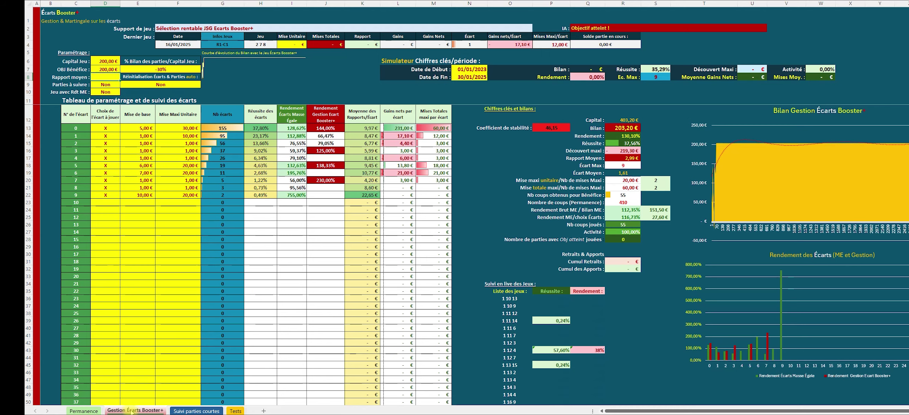
type("2,9")
key("Return")
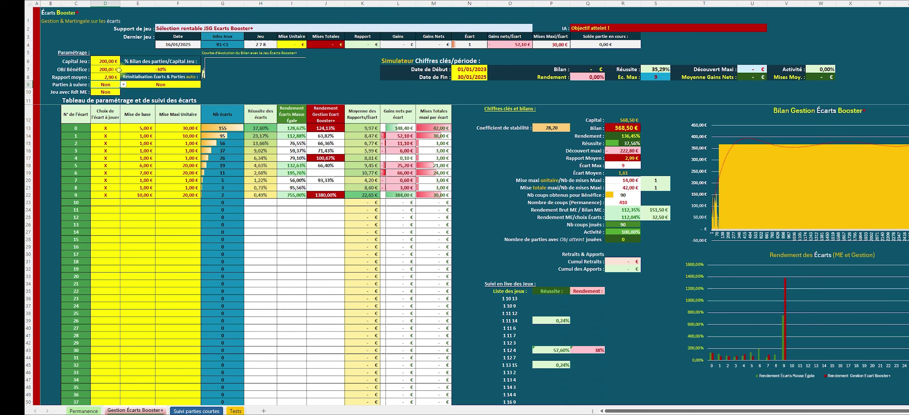
Set the OBJ Bénéfice parameter to 50 €.
left_click(108, 69)
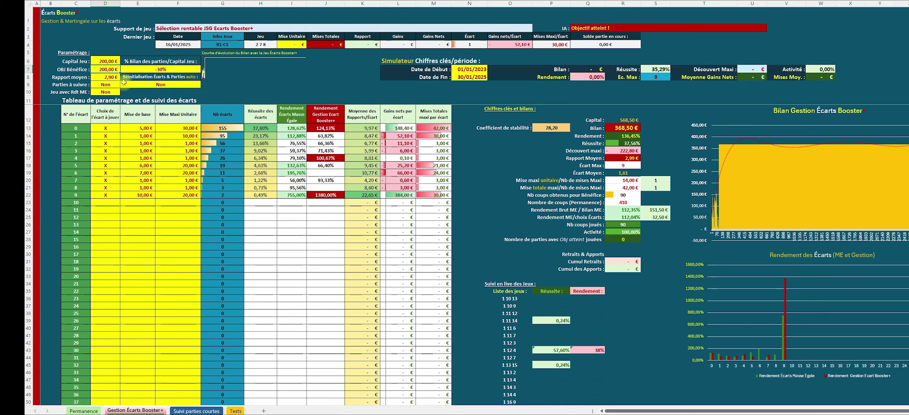
type("50")
key("Return")
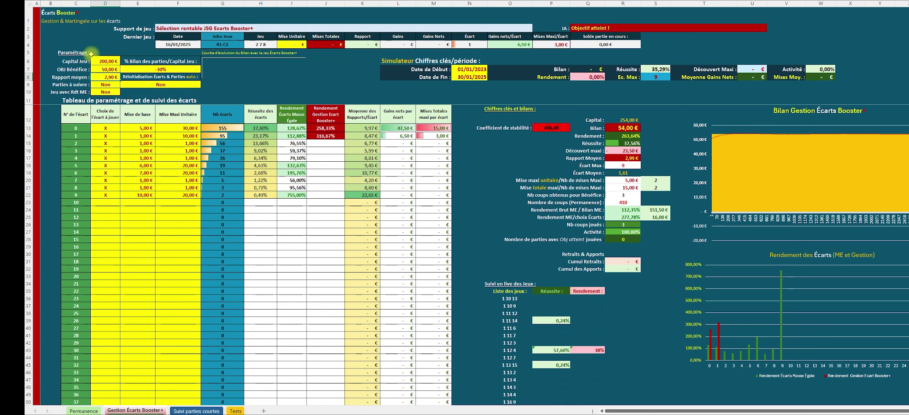
Set the Parties à suivre parameter to Oui on Gestion Écarts Booster+.
left_click(112, 85)
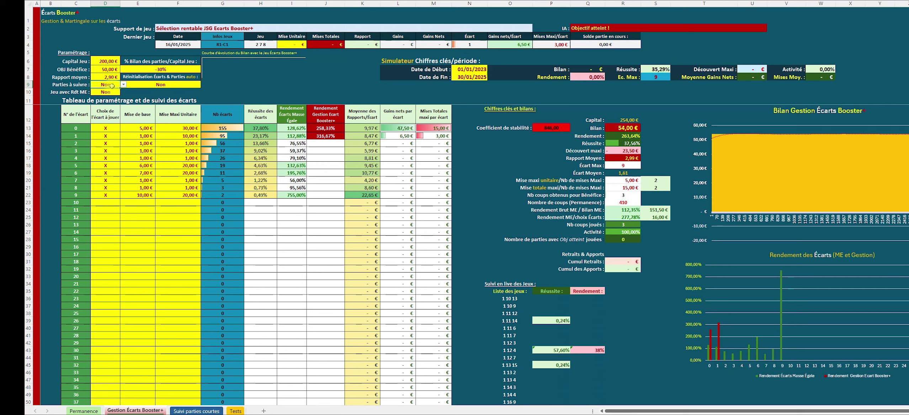
left_click(123, 85)
left_click(97, 92)
left_click(123, 85)
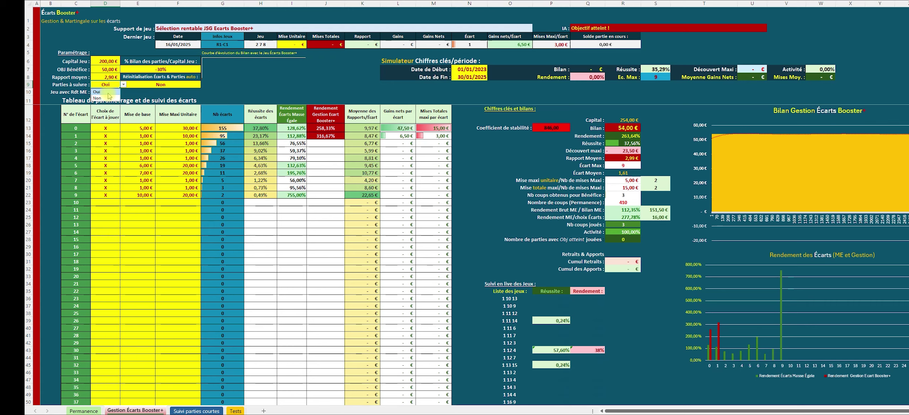
left_click(108, 93)
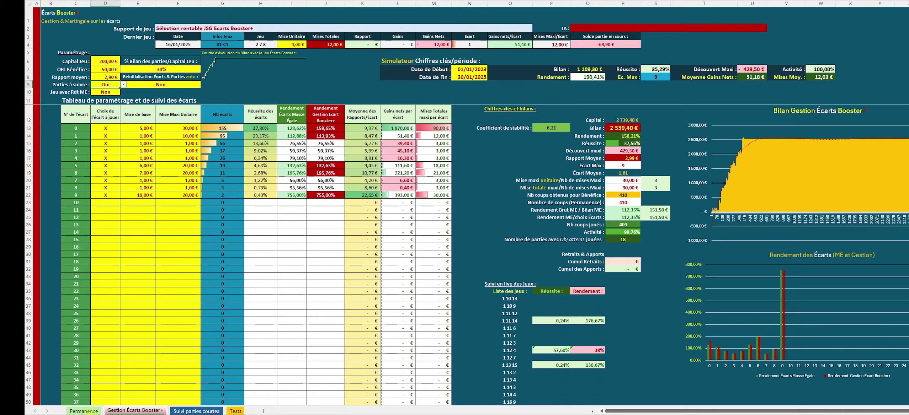
Examine the IA Écarts Booster+ messages down the Permanence sheet for variation warnings and objectives that start a new partie.
left_click(87, 411)
scroll(366, 93, "down", 6)
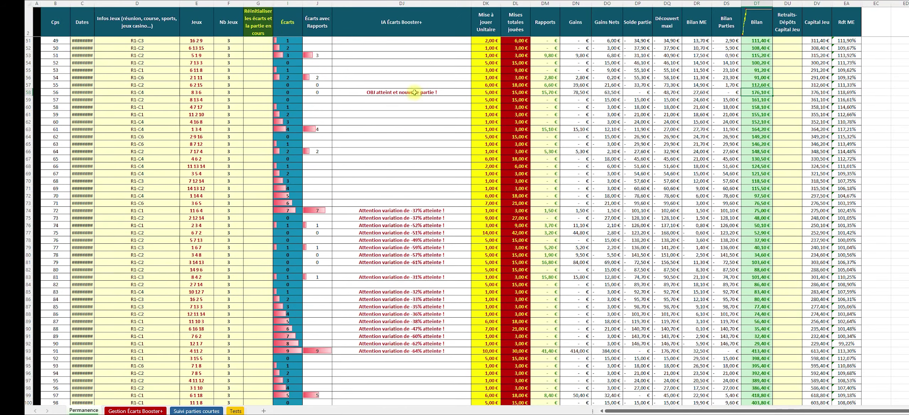
scroll(401, 113, "down", 14)
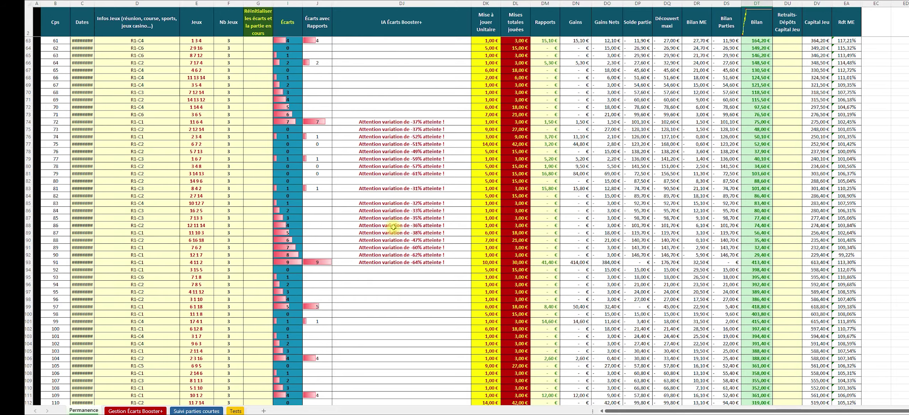
left_click(391, 233)
scroll(390, 178, "down", 7)
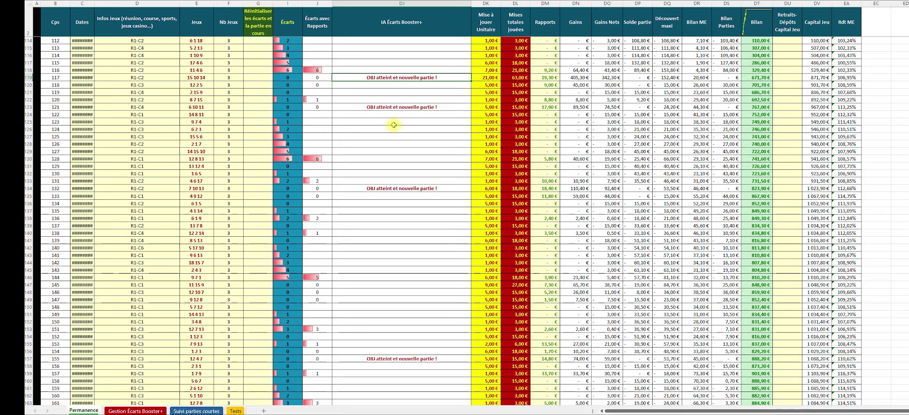
Review the Permanence results down to the last recorded coup, look at the Suivi parties courtes sheet, and return to Permanence.
scroll(389, 124, "down", 20)
scroll(388, 200, "down", 20)
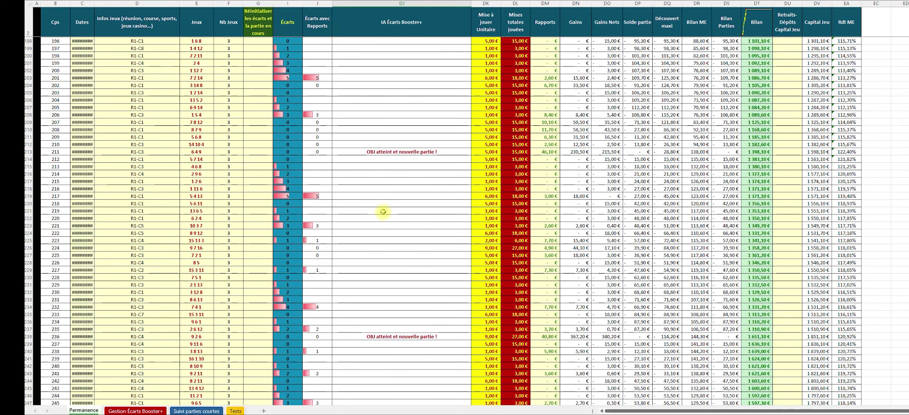
scroll(184, 277, "down", 20)
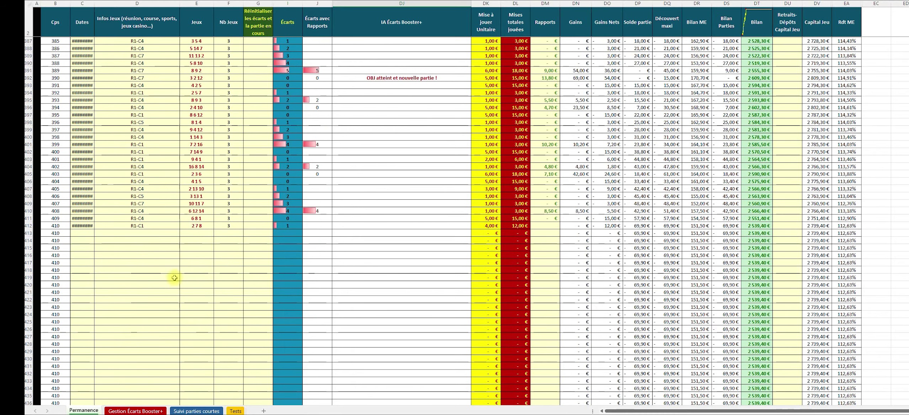
scroll(174, 281, "down", 6)
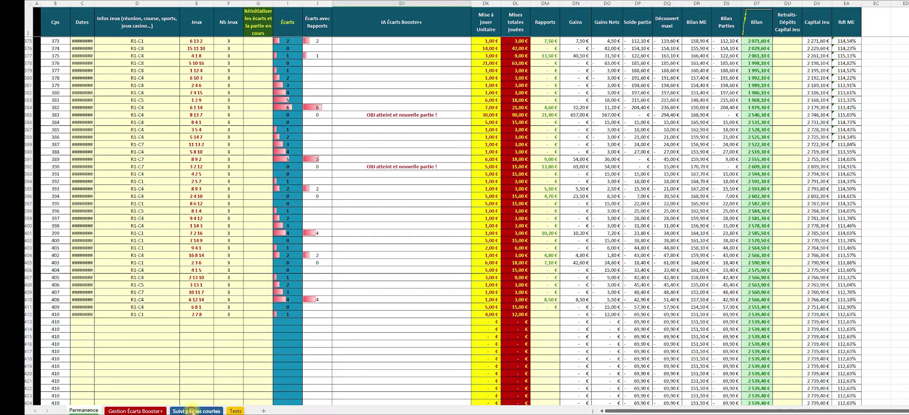
left_click(107, 411)
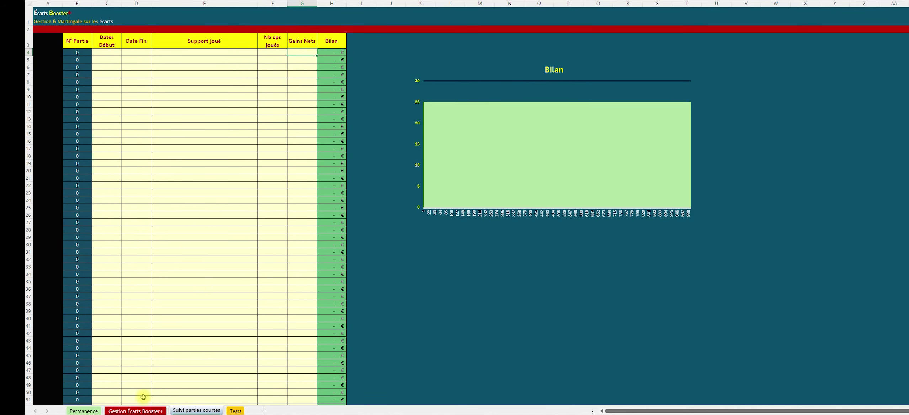
left_click(83, 411)
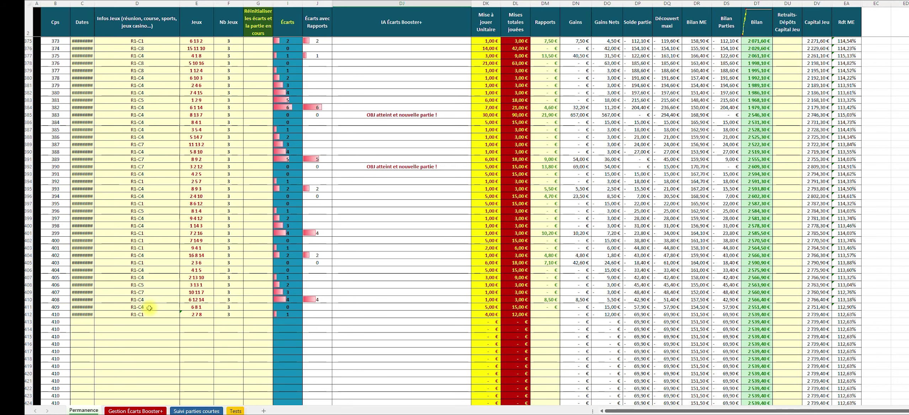
Set the Jeu avec Rdt ME parameter to Oui on Gestion Écarts Booster+ and select its Rdt ME Mini value.
left_click(135, 411)
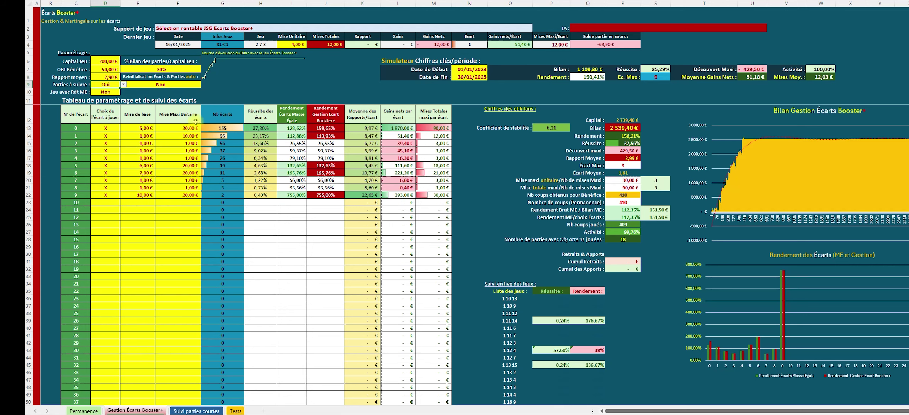
left_click(109, 93)
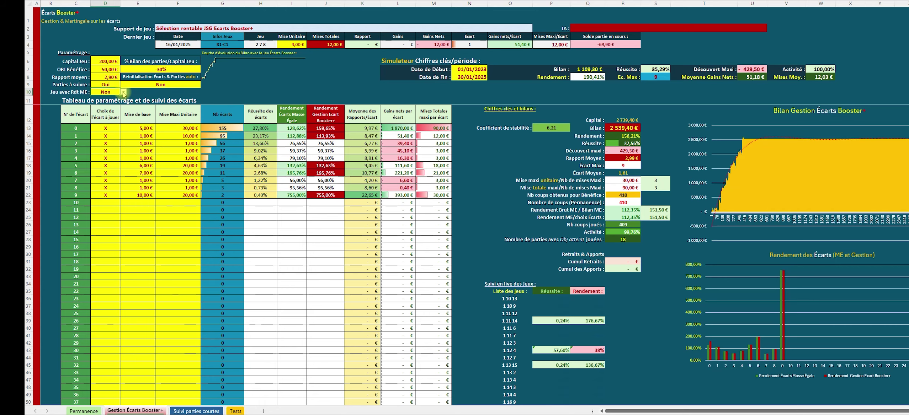
left_click(124, 93)
left_click(113, 99)
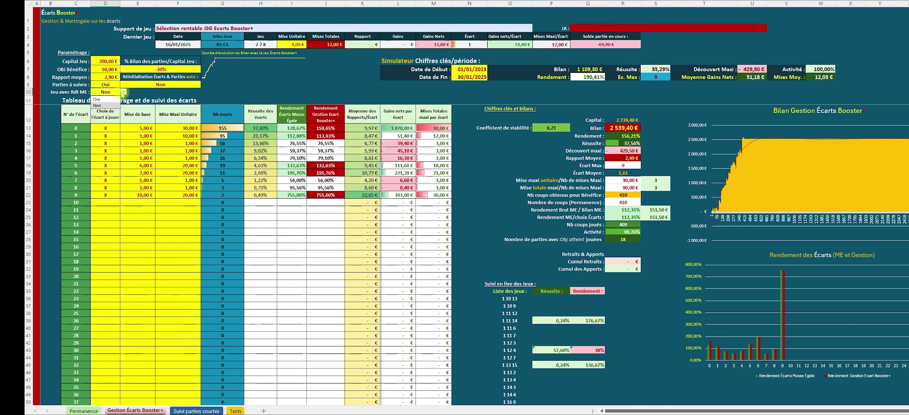
left_click(124, 93)
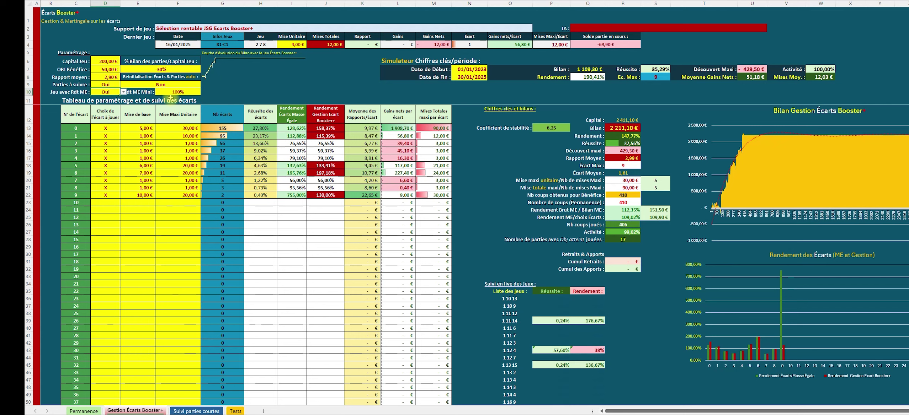
left_click(172, 93)
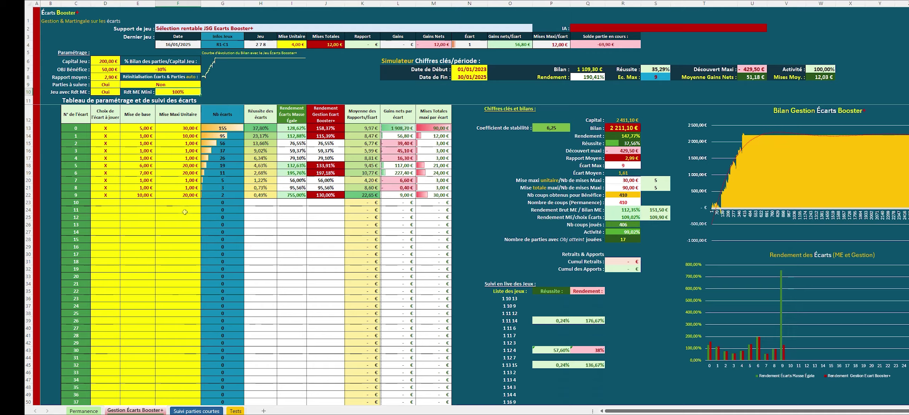
Examine the Rapports, Mises totales and Rdt ME columns on Permanence for coups where the Rdt ME falls below the minimum.
left_click(86, 412)
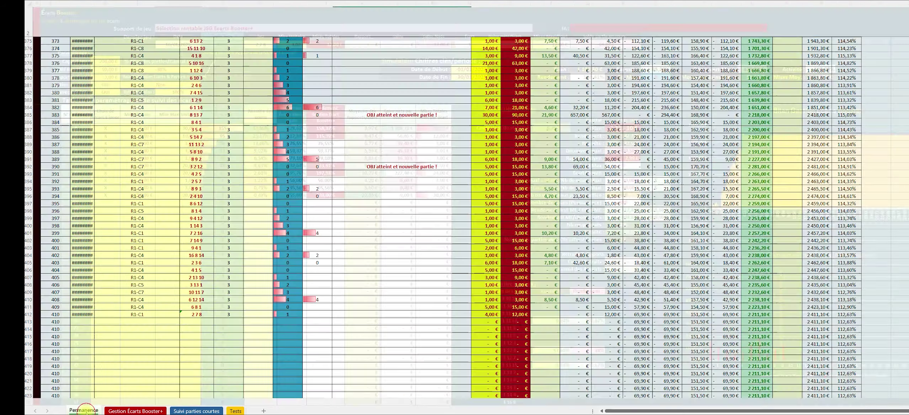
scroll(280, 247, "up", 20)
scroll(267, 246, "up", 20)
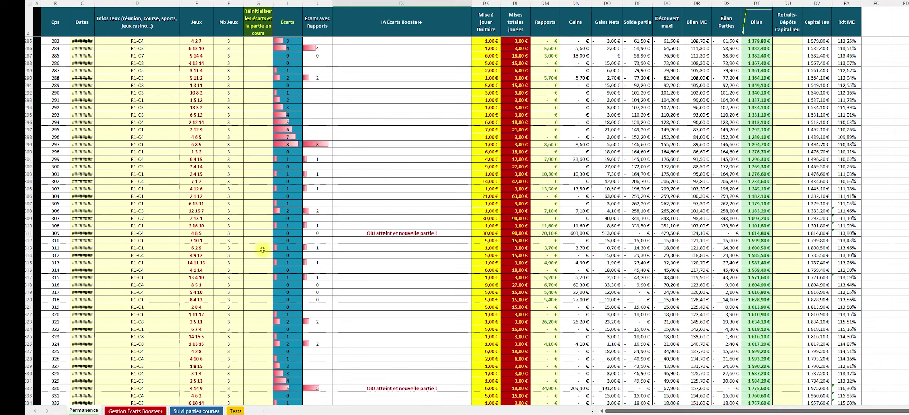
scroll(262, 249, "up", 20)
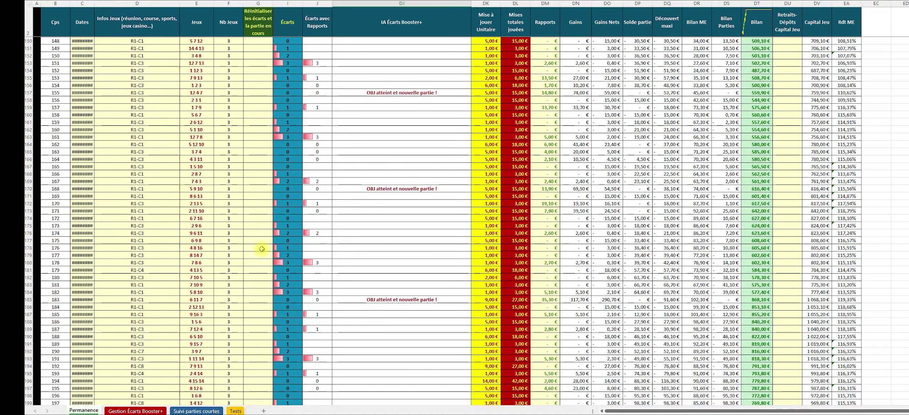
scroll(262, 250, "up", 10)
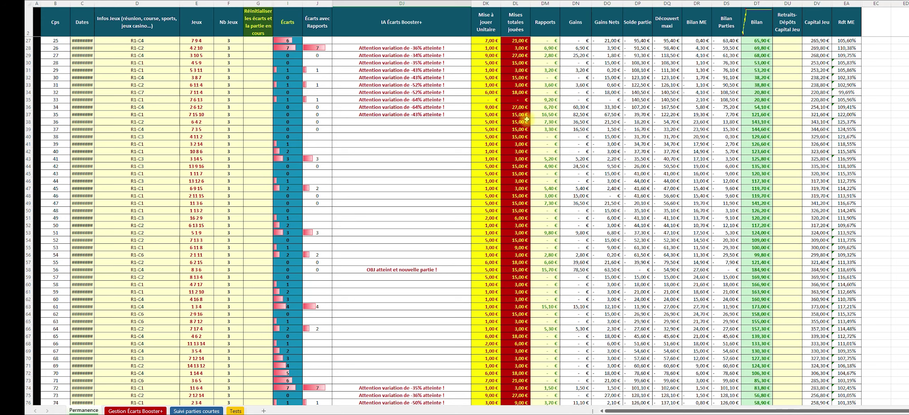
scroll(842, 123, "down", 8)
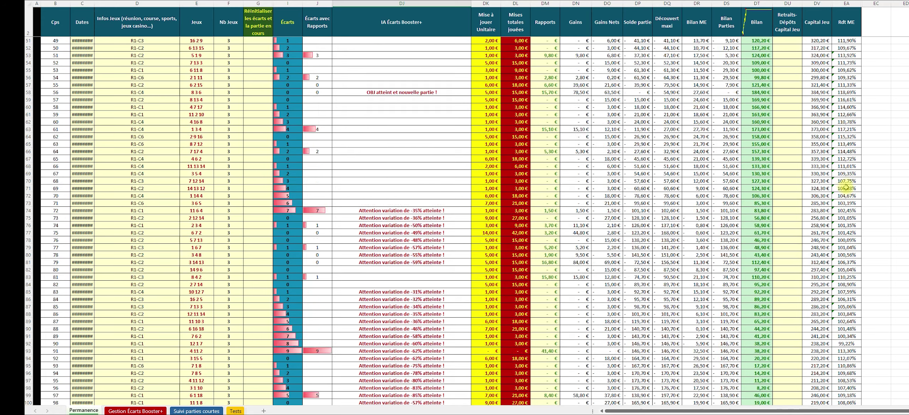
scroll(845, 187, "down", 9)
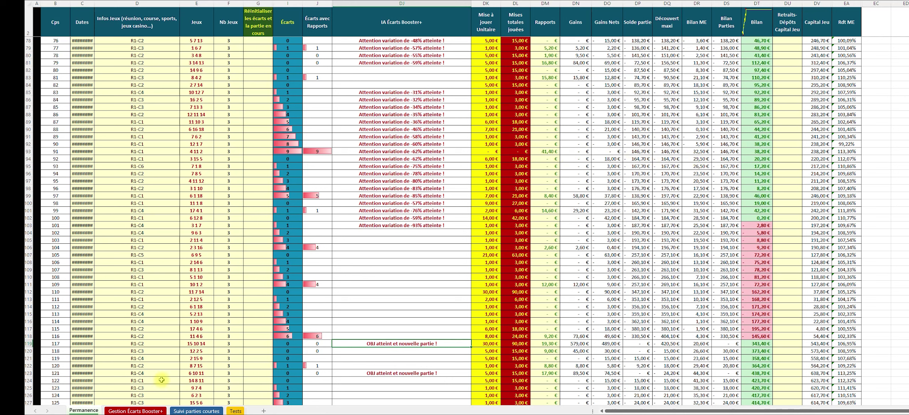
Set the Rdt ME Mini parameter to 95% on Gestion Écarts Booster+.
left_click(136, 411)
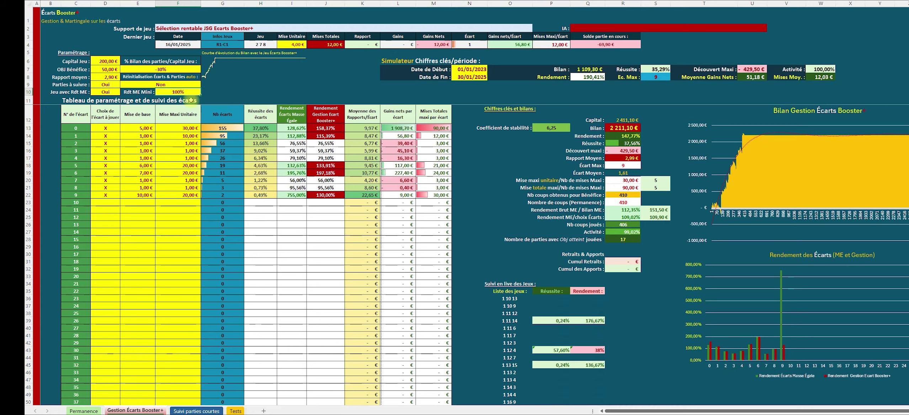
key("Escape")
key("Return")
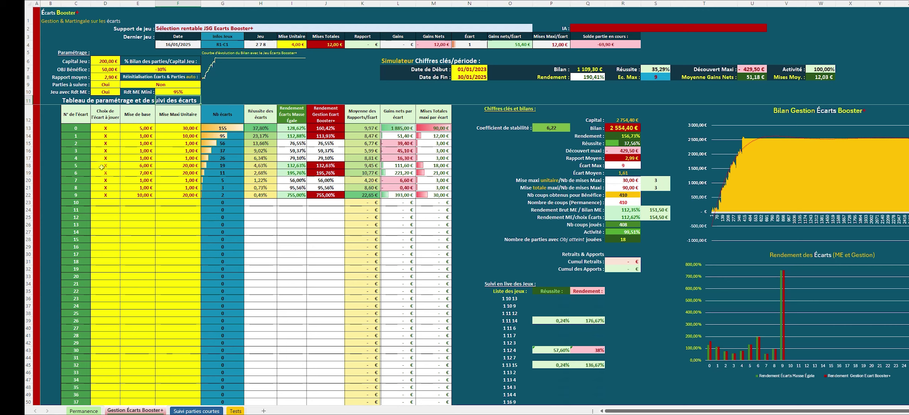
Set the Jeu avec Rdt ME parameter to Non.
left_click(113, 94)
left_click(123, 92)
left_click(100, 106)
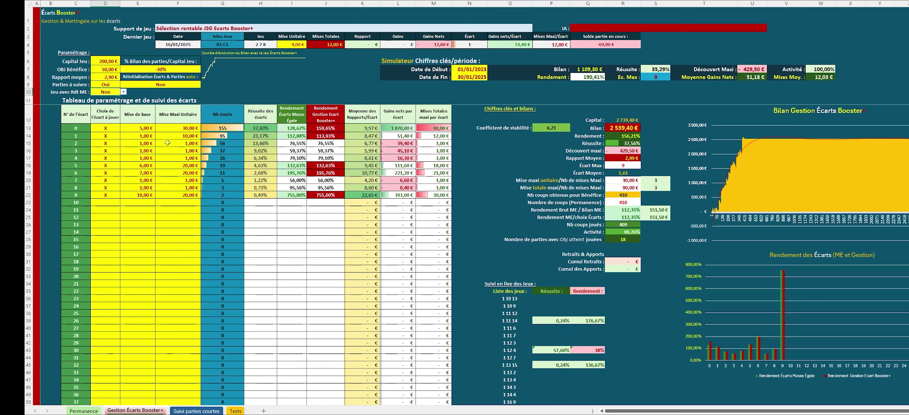
Review the % Bilan des parties/Capital Jeu threshold and examine the corresponding variation warnings in the IA Écarts Booster+ column of Permanence.
left_click(165, 69)
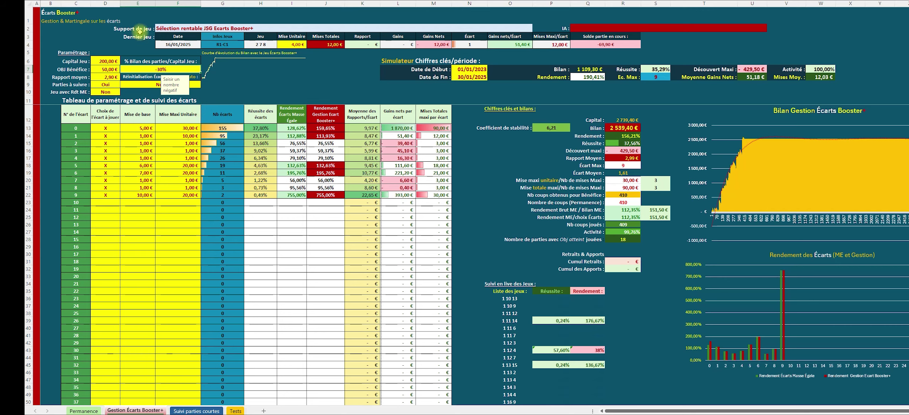
left_click(84, 411)
scroll(375, 91, "up", 6)
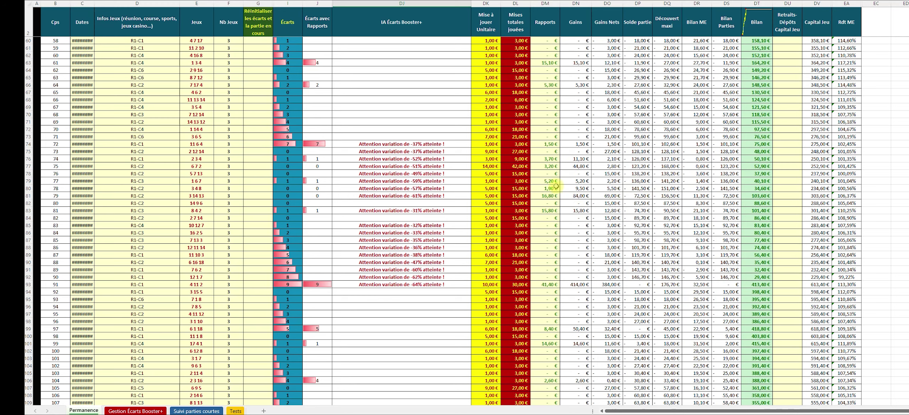
scroll(455, 133, "up", 19)
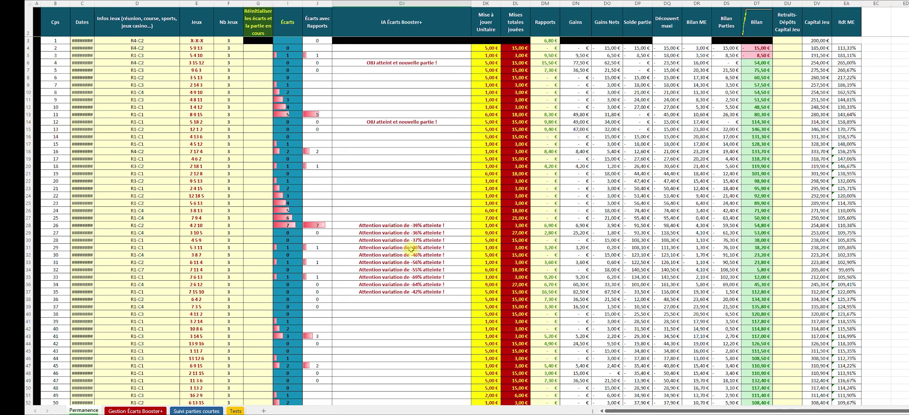
scroll(409, 250, "down", 4)
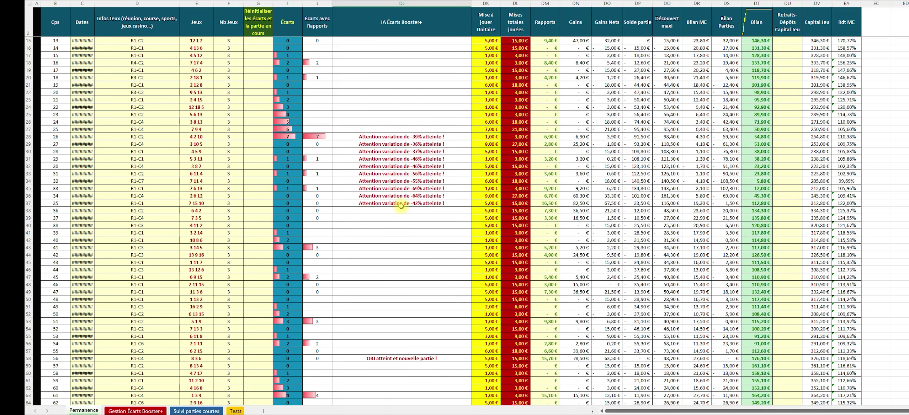
scroll(434, 208, "down", 6)
scroll(434, 214, "down", 12)
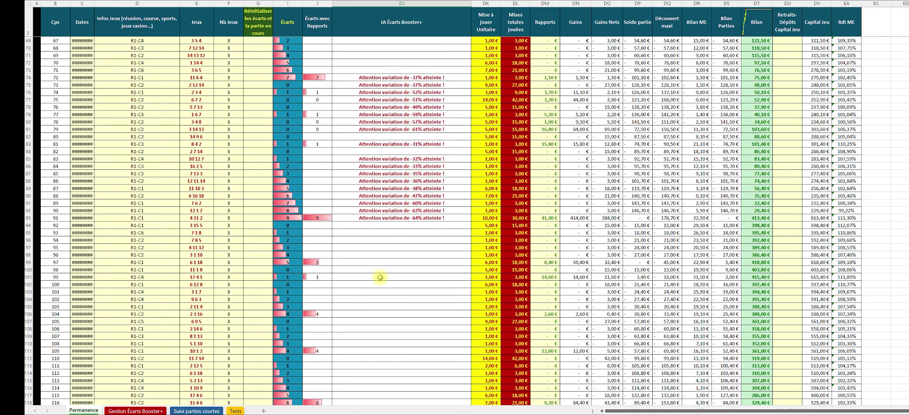
Check the automatic reset parameter on Gestion Écarts Booster+, and set Réinitialiser les écarts et la partie en cours to Oui for coup 80 on Permanence.
left_click(143, 411)
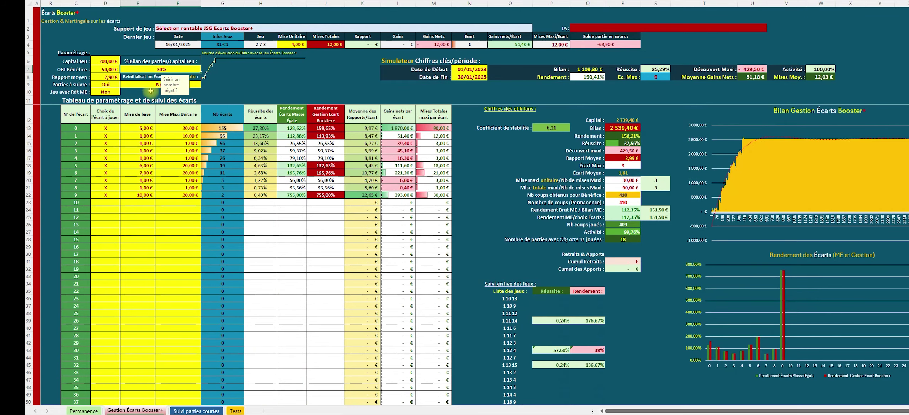
left_click(84, 412)
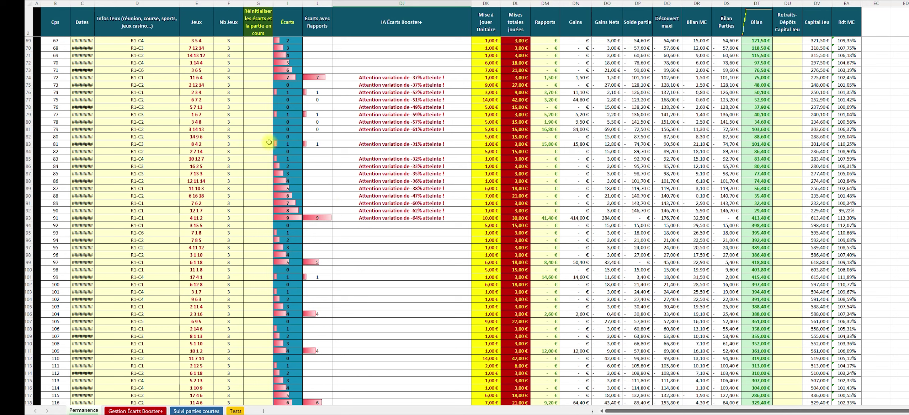
left_click(251, 137)
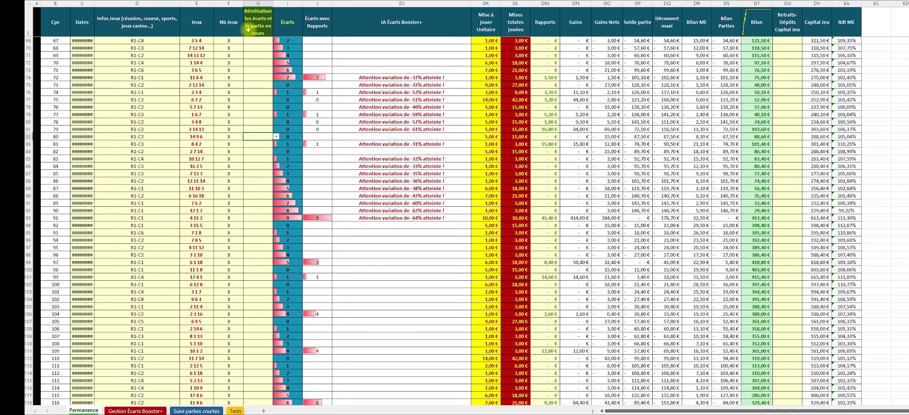
left_click(276, 137)
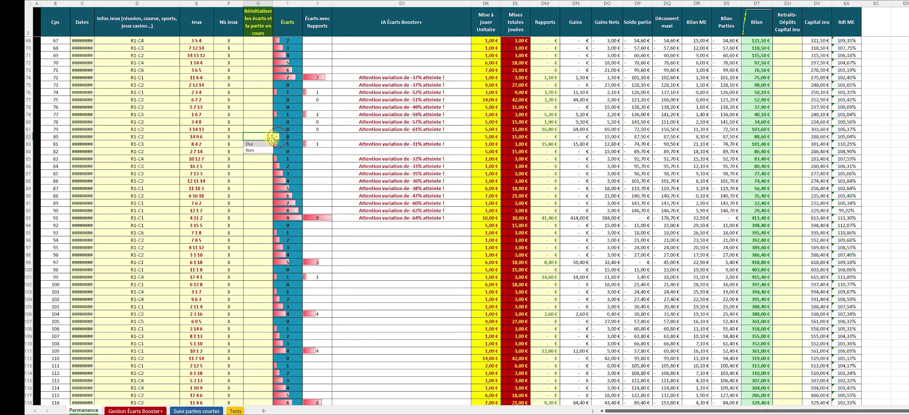
left_click(257, 144)
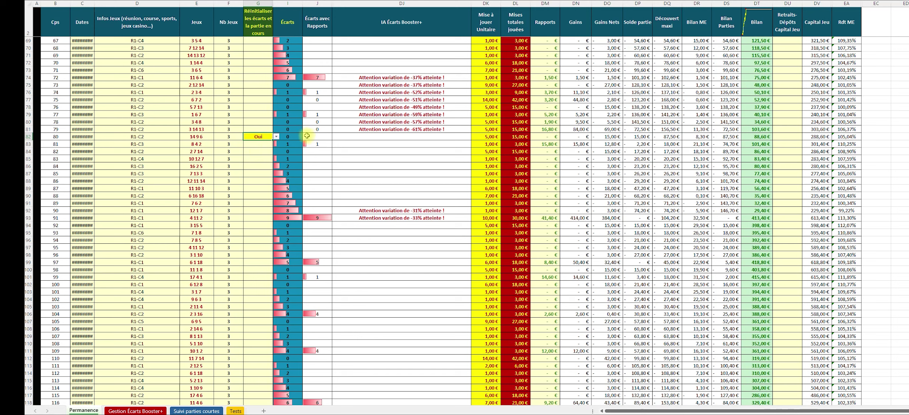
Clear the reset entry for coup 80, set it to Oui again to compare the warnings, and clear it once more.
left_click(265, 139)
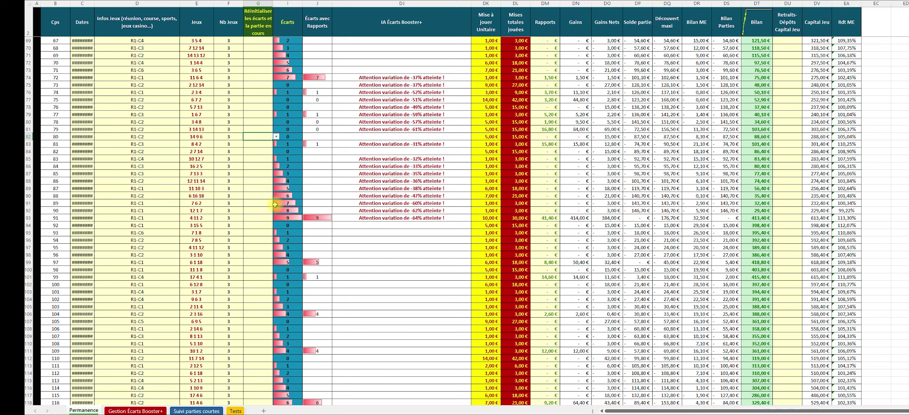
left_click(276, 136)
left_click(262, 146)
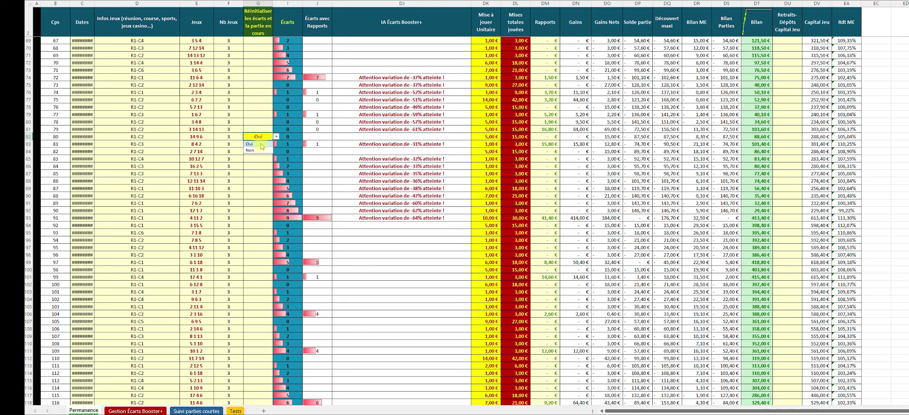
left_click(261, 144)
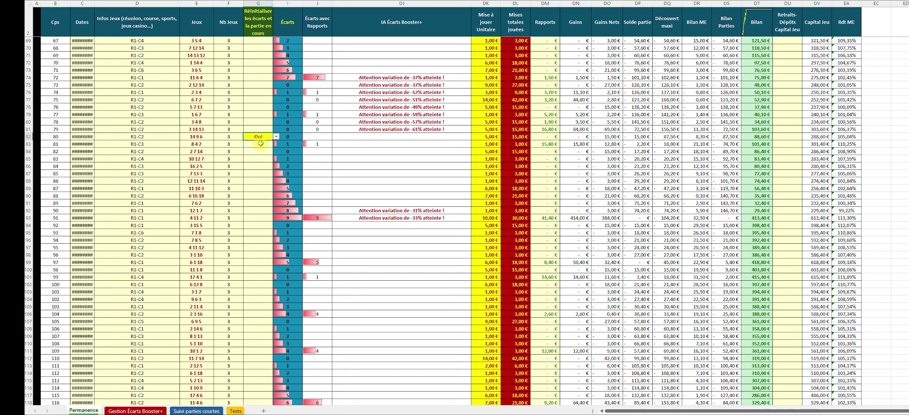
key("Delete")
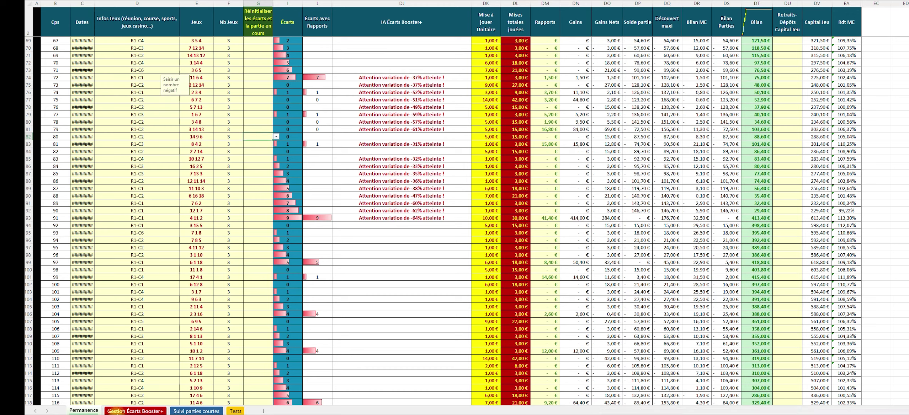
Return to Gestion Écarts Booster+ and select the Jeu avec Rdt ME parameter.
left_click(116, 411)
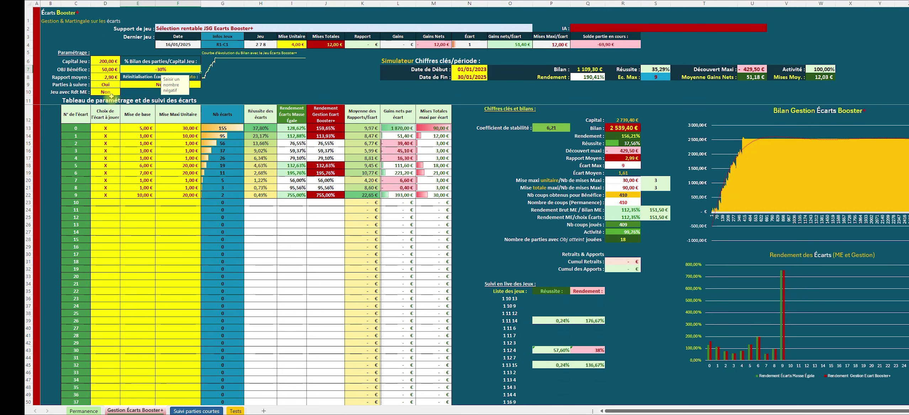
left_click(108, 92)
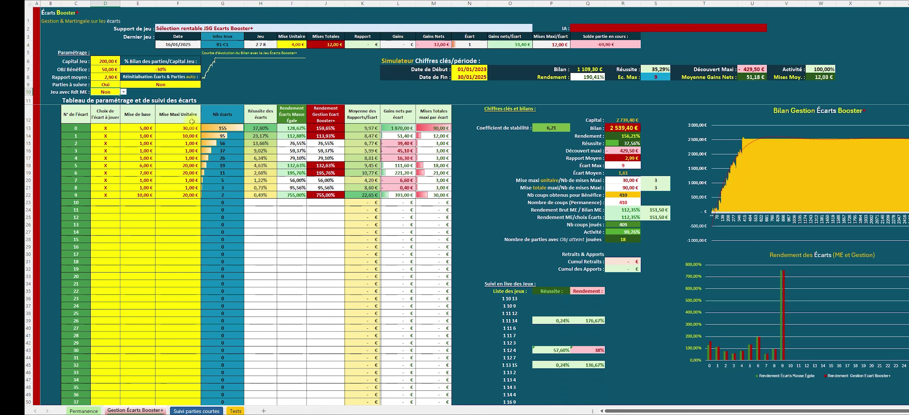
Check the automatic reset parameter, and set Réinitialiser les écarts et la partie en cours to Oui for coup 89 on Permanence.
left_click(162, 85)
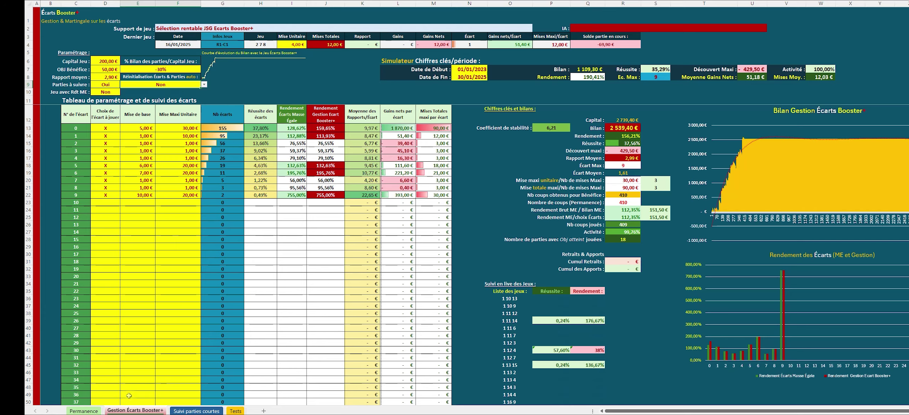
left_click(84, 411)
left_click(262, 205)
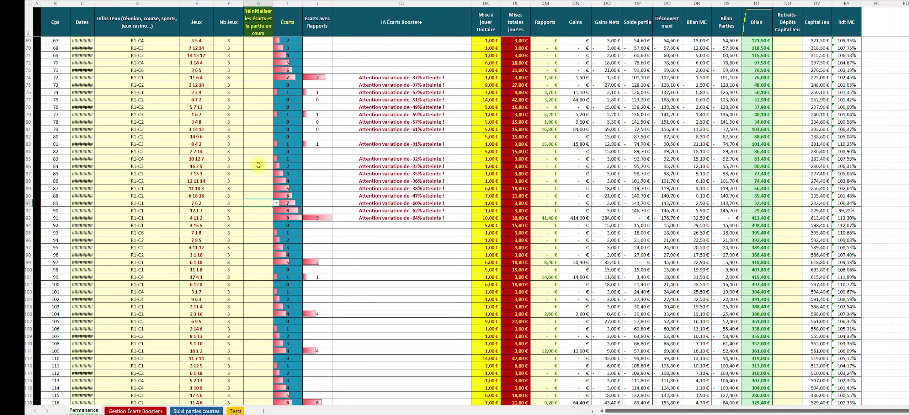
left_click(276, 204)
left_click(264, 210)
left_click(263, 211)
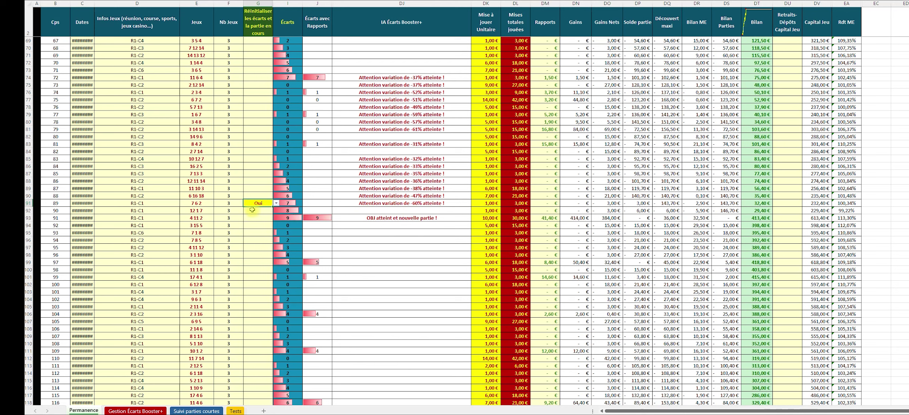
Change the reset entry for coup 89 to Non and clear it.
left_click(276, 204)
left_click(261, 217)
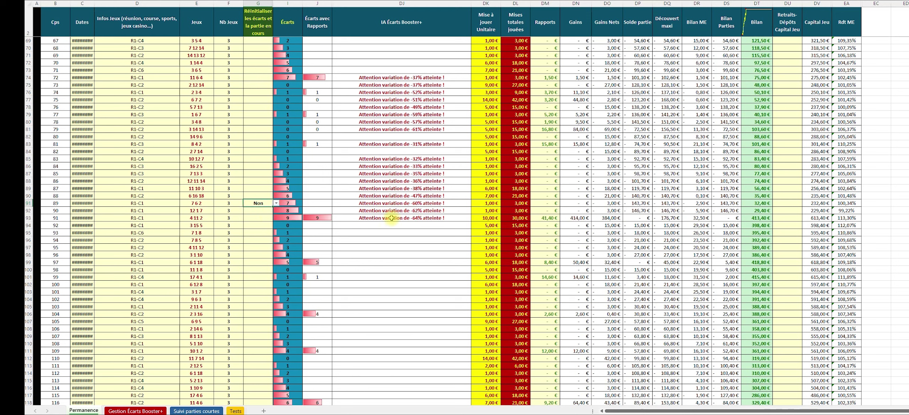
key("Delete")
On Gestion Écarts Booster+, set Réinitialisation Écarts & Parties auto to Oui and % Bilan des parties/Capital Jeu to -10%.
left_click(142, 411)
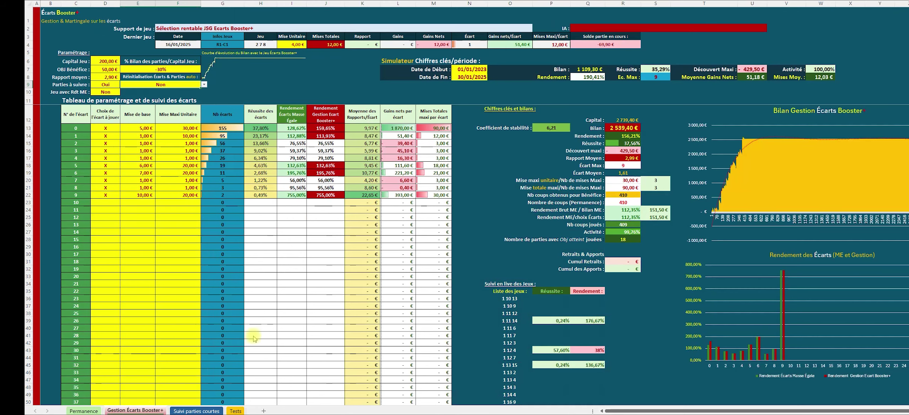
left_click(204, 85)
left_click(128, 91)
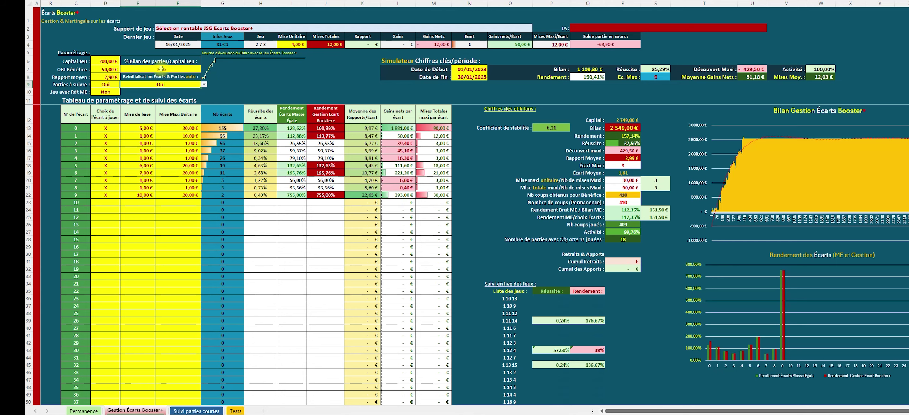
left_click(161, 68)
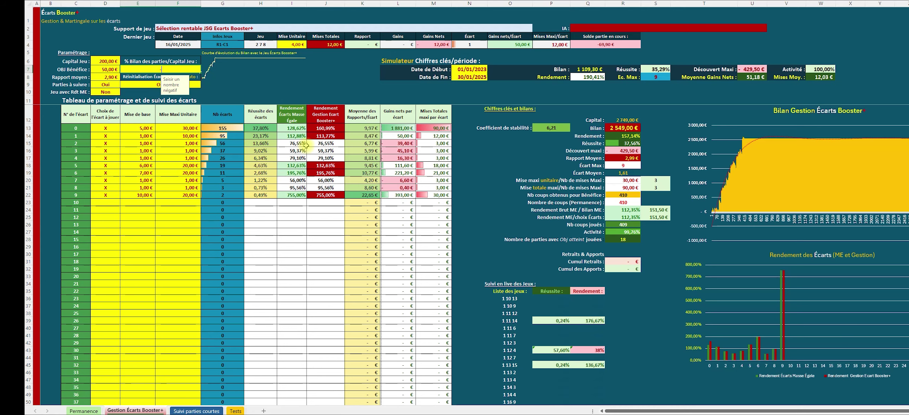
type("-10")
key("Return")
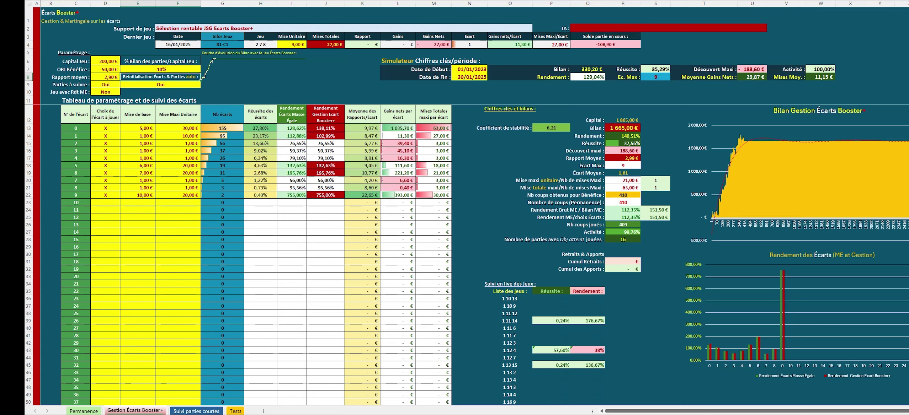
Examine the automatic reset messages in the IA Écarts Booster+ column of Permanence, from the first coups to beyond coup 100.
left_click(83, 411)
scroll(326, 223, "up", 20)
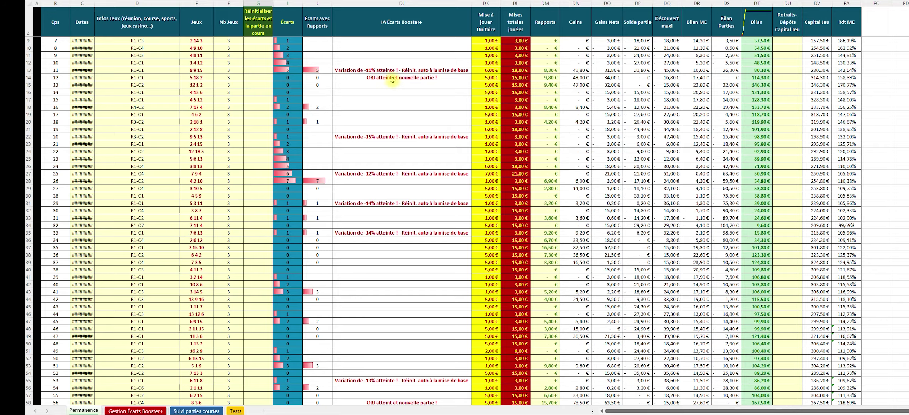
scroll(392, 80, "down", 5)
scroll(389, 91, "down", 2)
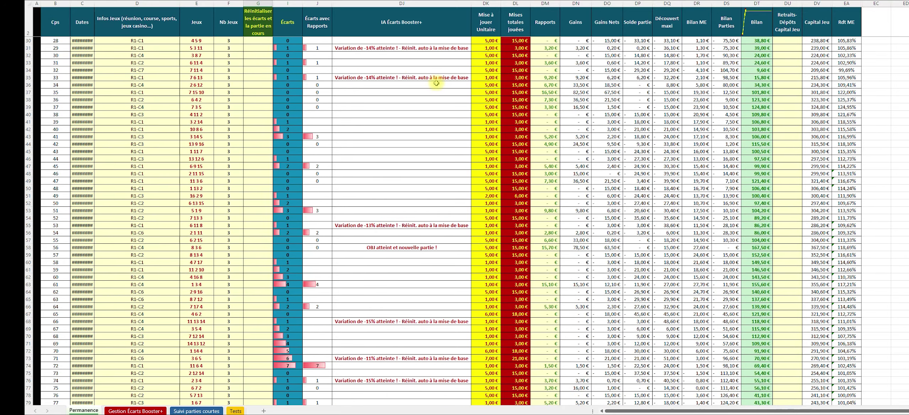
scroll(437, 83, "down", 1)
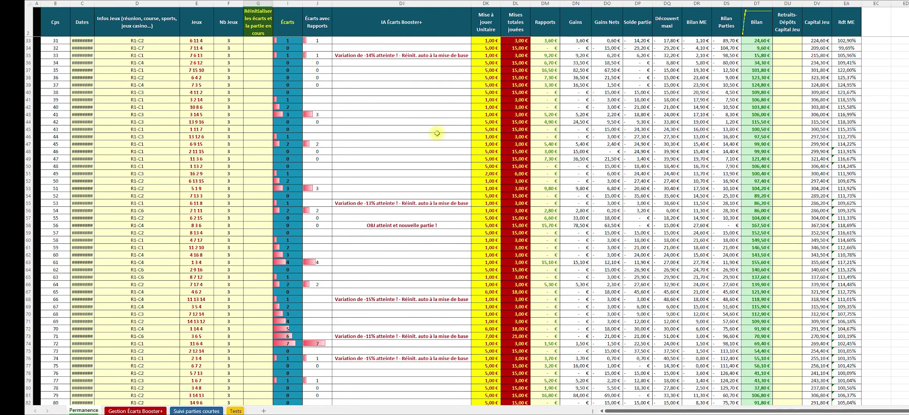
scroll(429, 191, "down", 2)
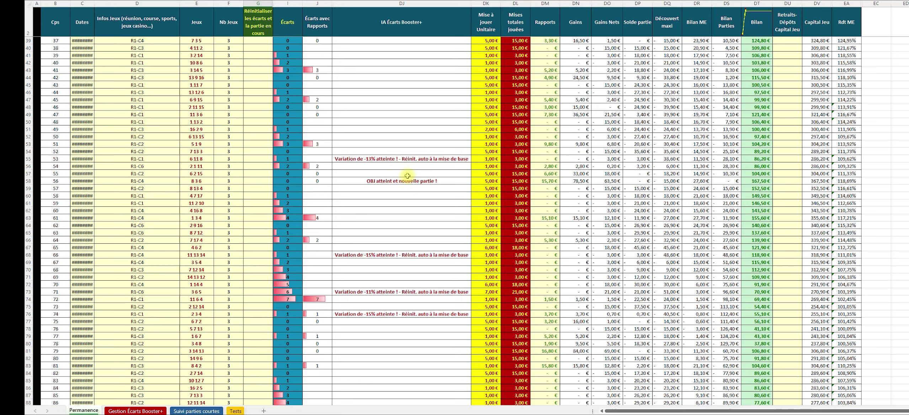
scroll(409, 189, "down", 9)
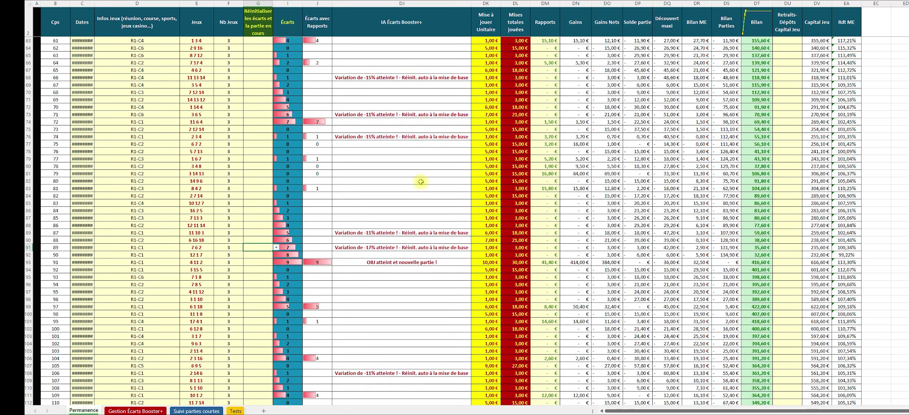
scroll(420, 230, "down", 4)
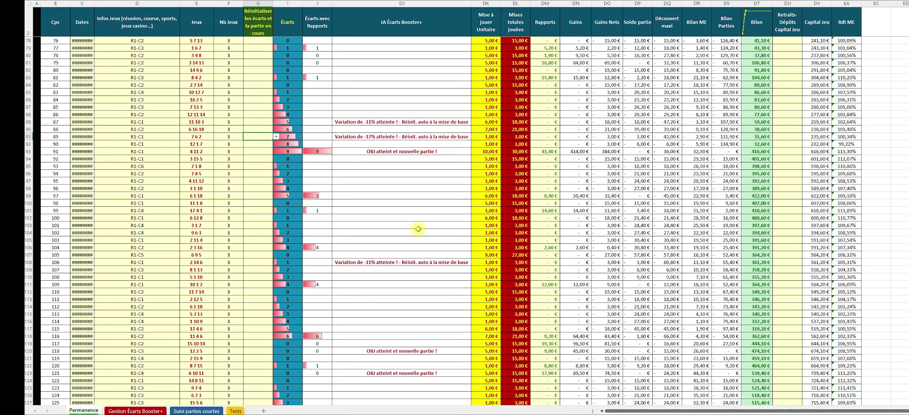
Return to Gestion Écarts Booster+ and try % Bilan des parties/Capital Jeu thresholds of -30% and -50%.
left_click(142, 411)
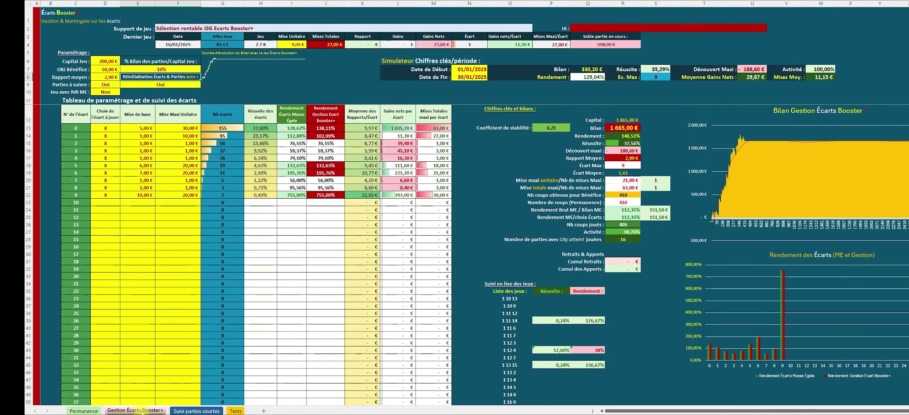
left_click(166, 69)
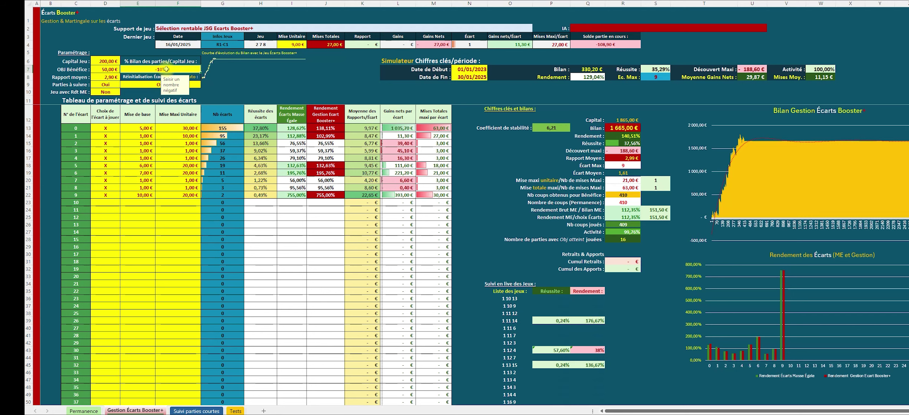
type("-30")
key("Return")
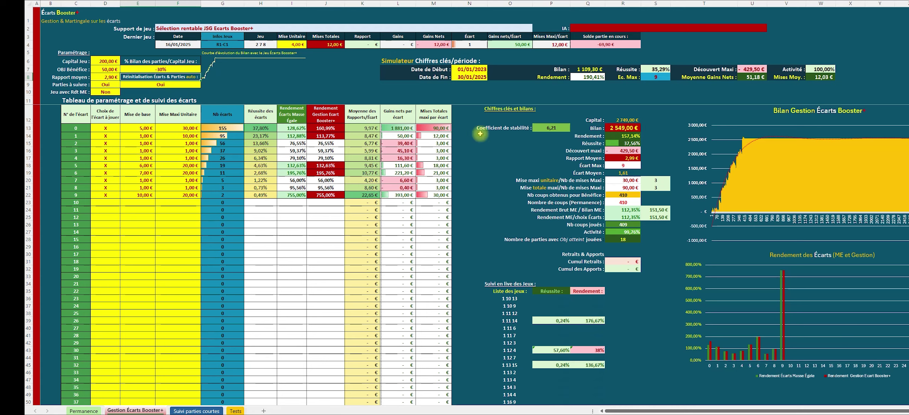
left_click(179, 69)
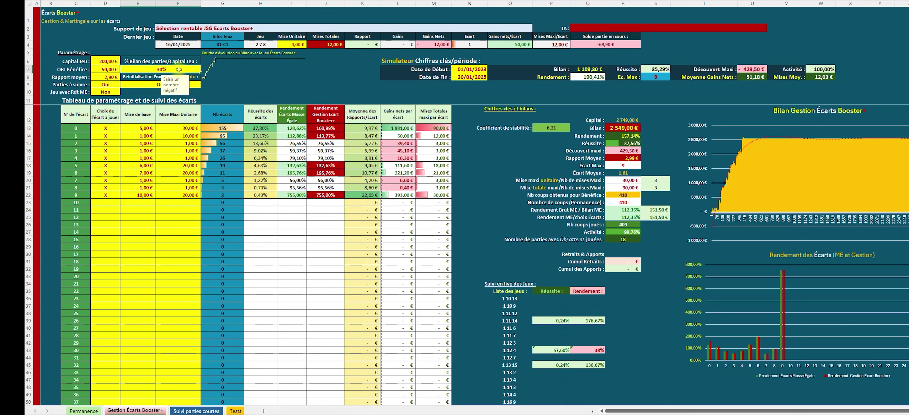
type("-50")
key("Return")
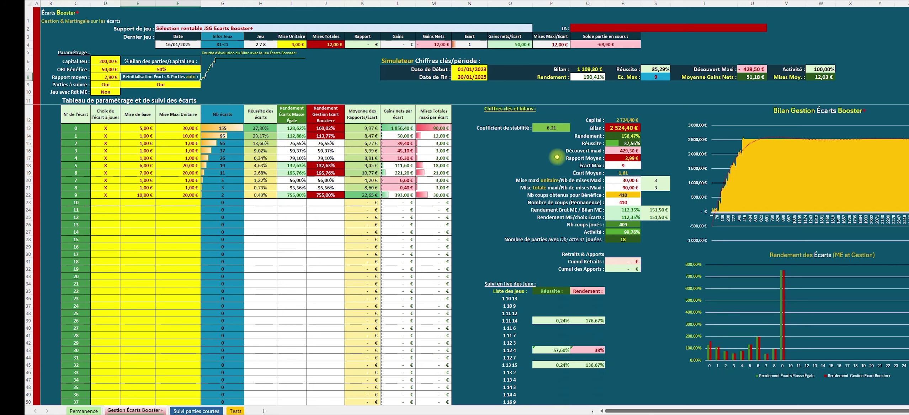
Set % Bilan des parties/Capital Jeu to -30% and Réinitialisation Écarts & Parties auto to Non.
left_click(193, 73)
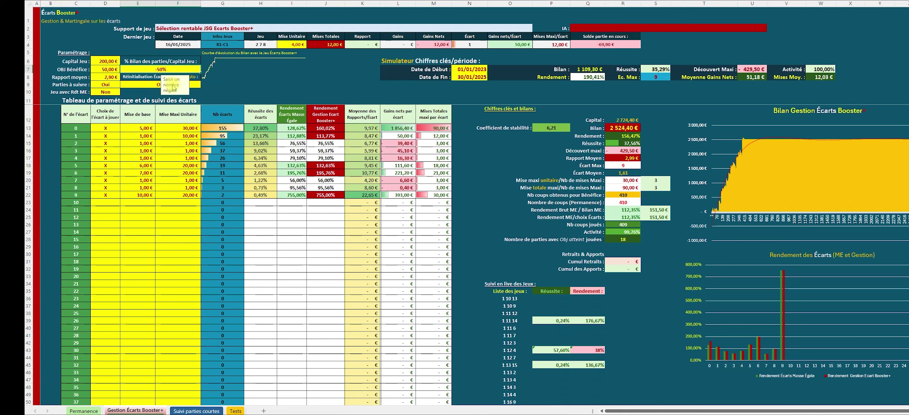
type("-30")
left_click(146, 84)
left_click(204, 85)
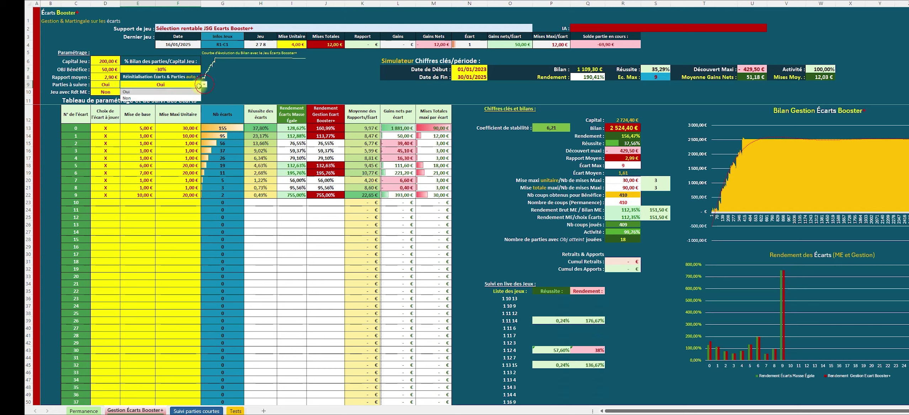
left_click(173, 98)
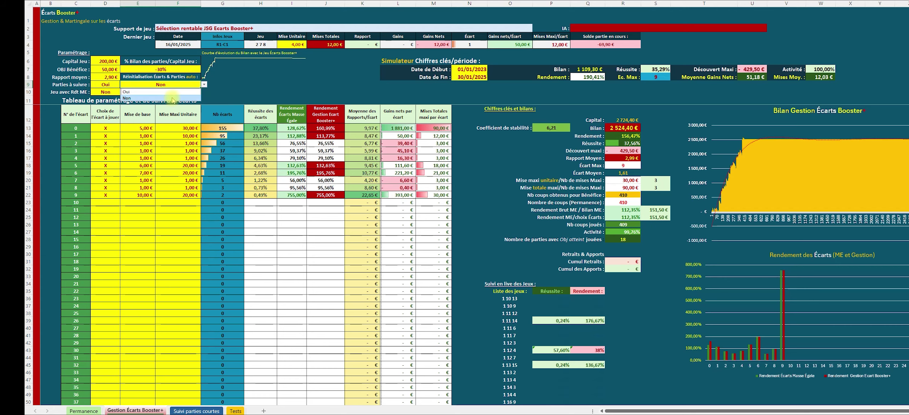
left_click(173, 99)
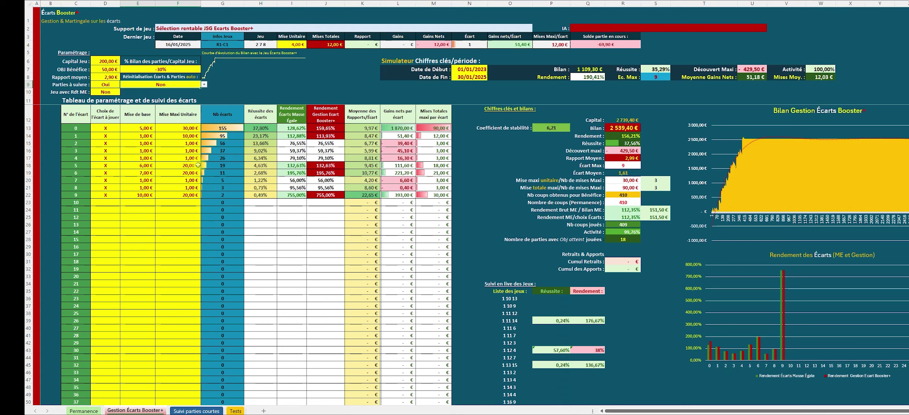
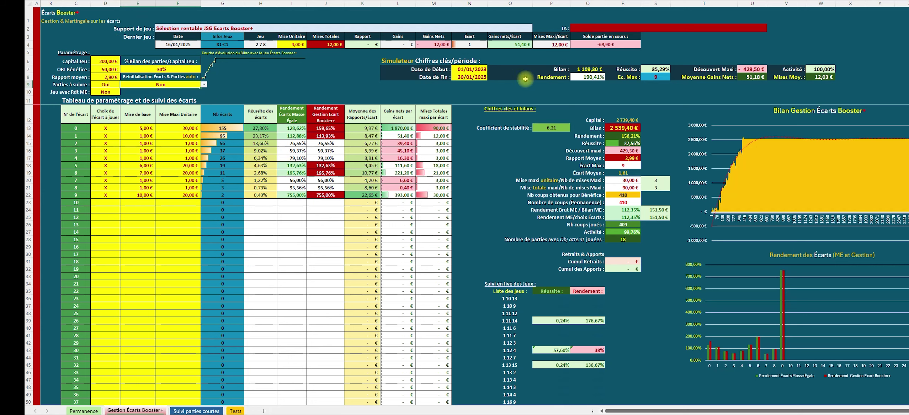
Set the Simulateur Chiffres clés/période to run from 01/01/2024 to 31/12/2024.
left_click(472, 77)
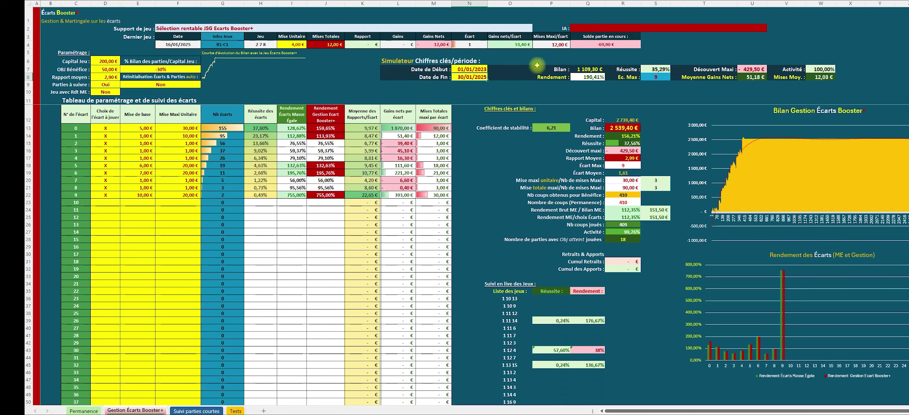
left_click(480, 69)
type("01/01")
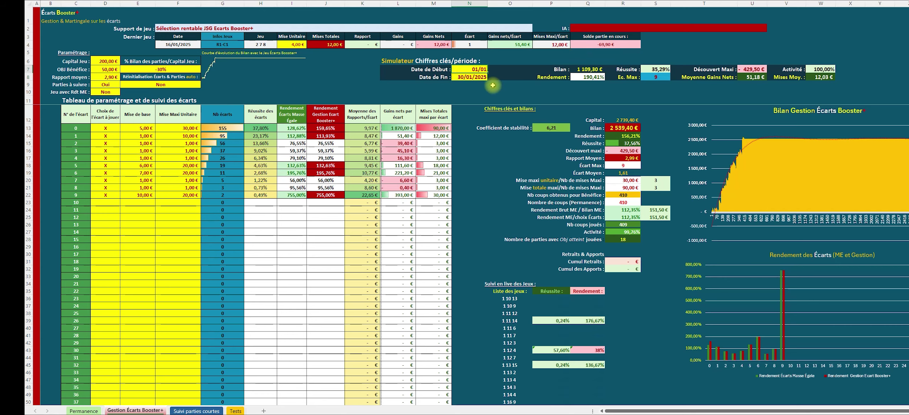
type("/2024")
key("Return")
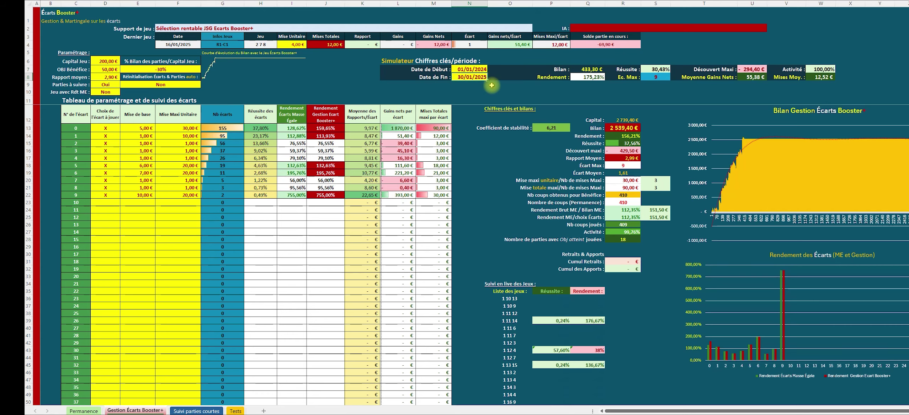
type("31/12/2024")
key("Return")
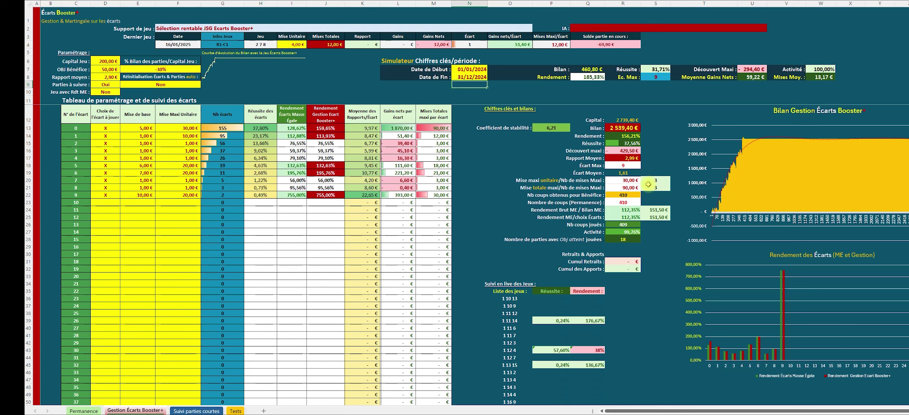
Review the maximum unit and total stakes with their counts, and browse the Suivi en live des jeux list.
left_click(632, 181)
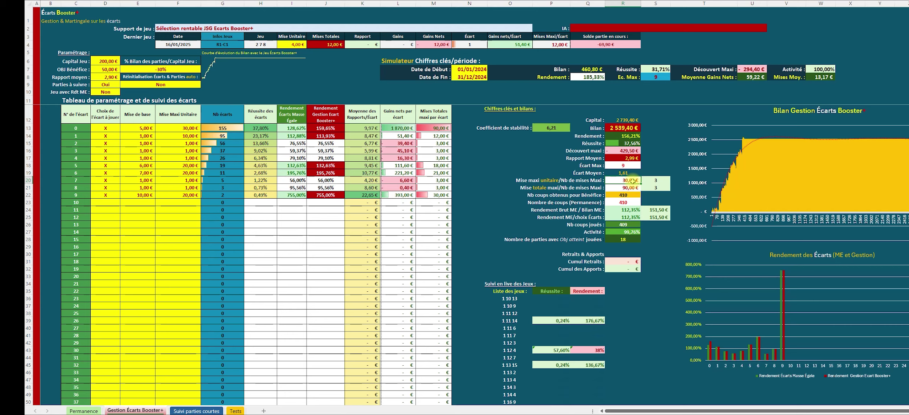
left_click(655, 180)
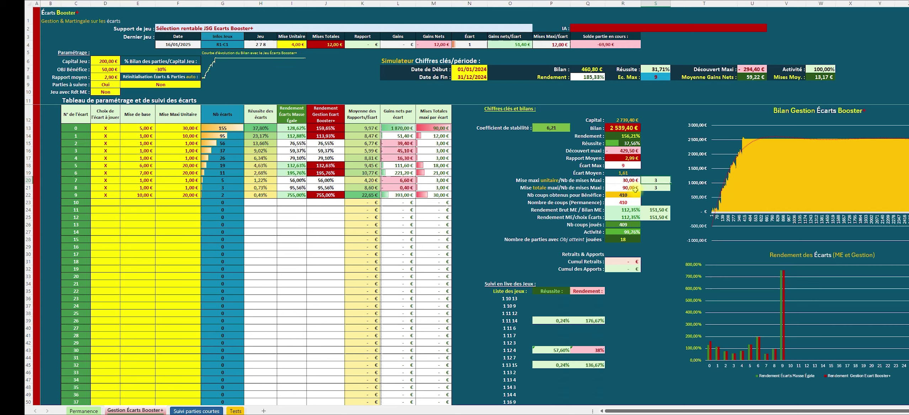
left_click(654, 188)
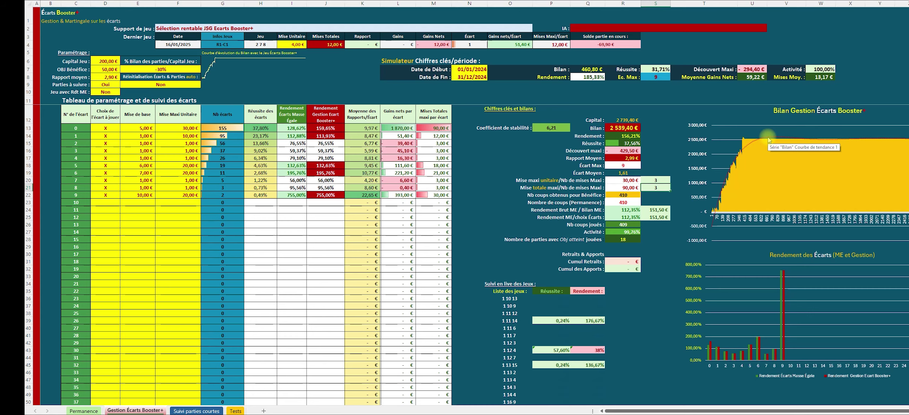
scroll(788, 287, "down", 2)
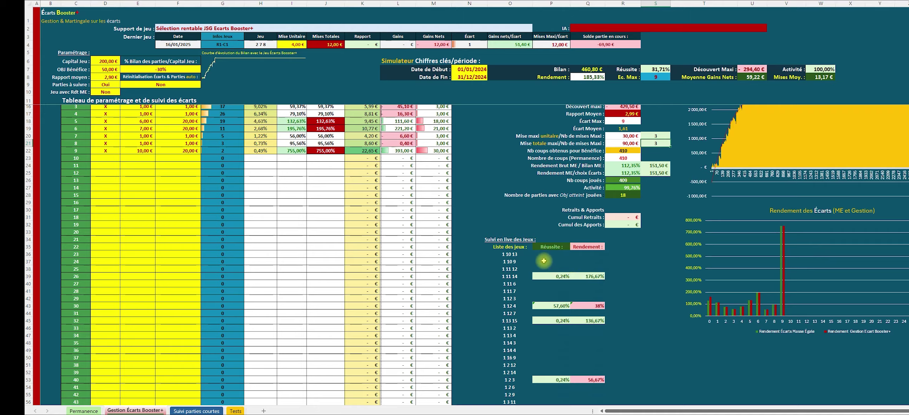
scroll(546, 262, "down", 3)
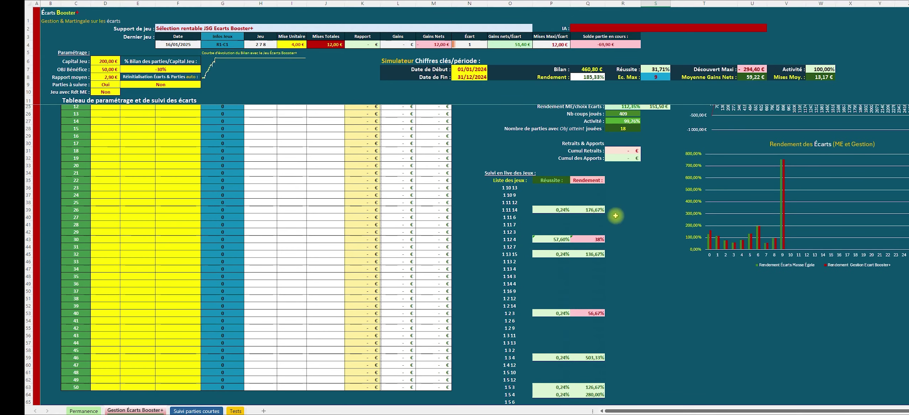
scroll(583, 288, "down", 12)
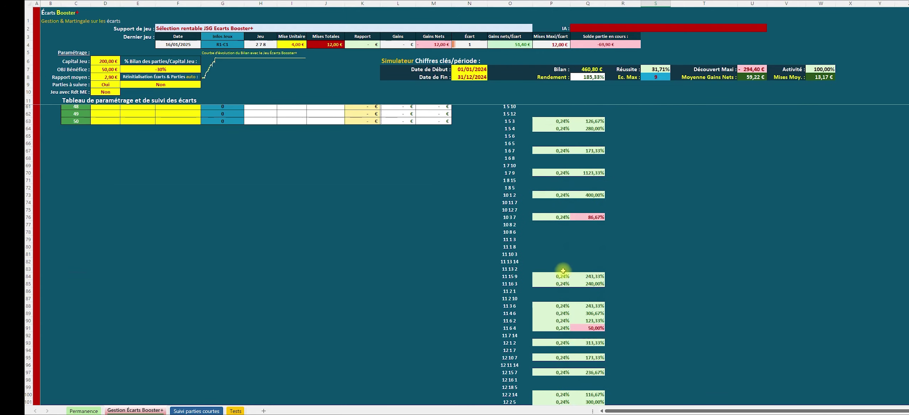
scroll(563, 271, "up", 16)
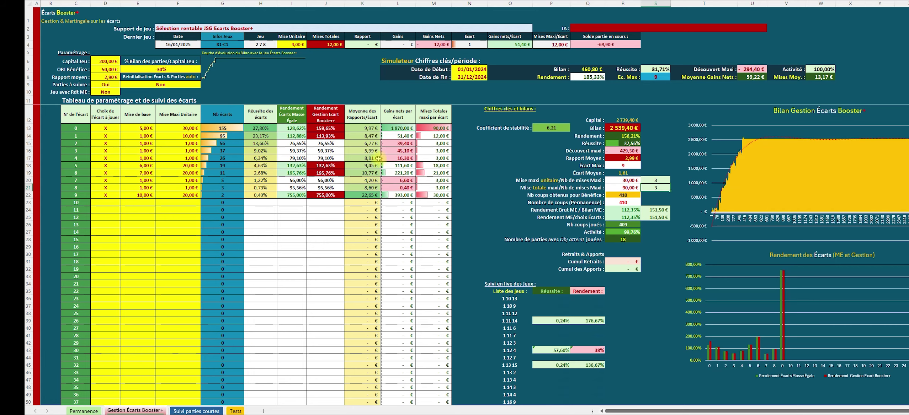
Examine the N° de l'écart column from écart 0 down through the unused écarts in the tracking table.
left_click(76, 129)
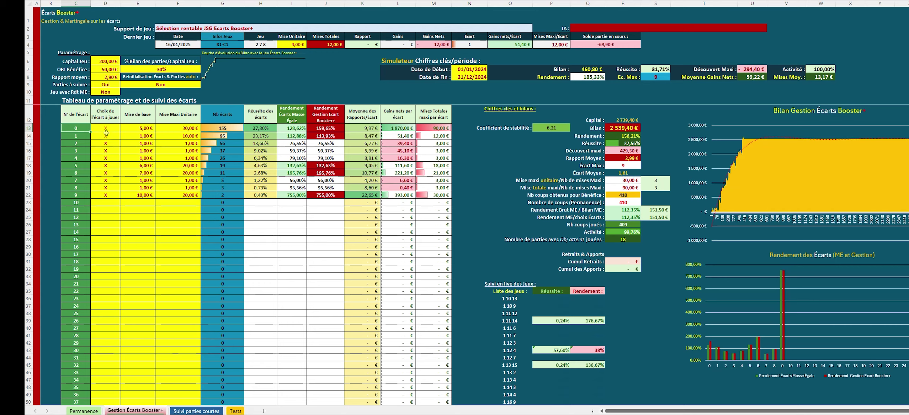
left_click(80, 137)
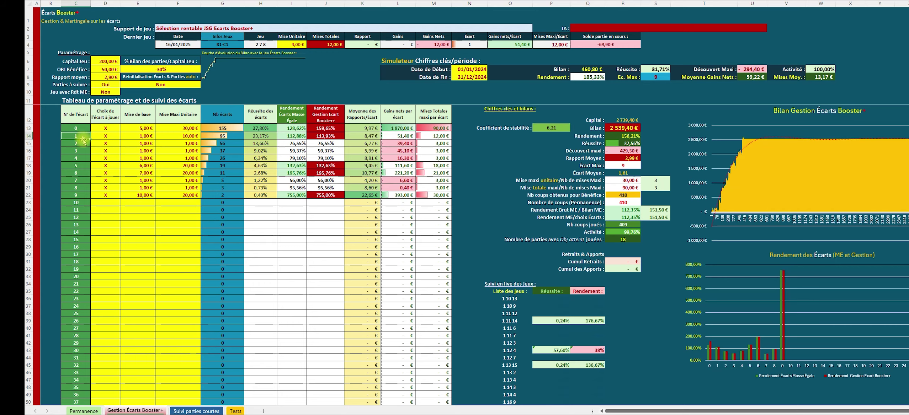
key("Down")
key("Down")
key("Down")
key("Down")
key("Down")
key("Down")
key("Down")
key("Down")
key("Down")
key("Down")
key("Down")
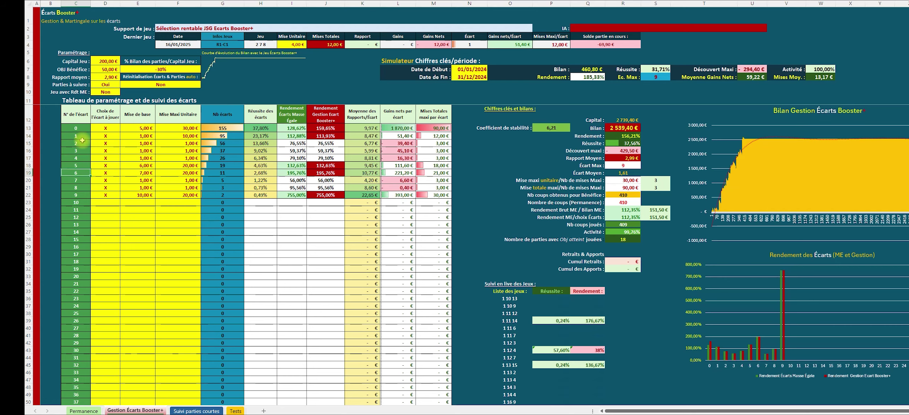
scroll(82, 231, "down", 8)
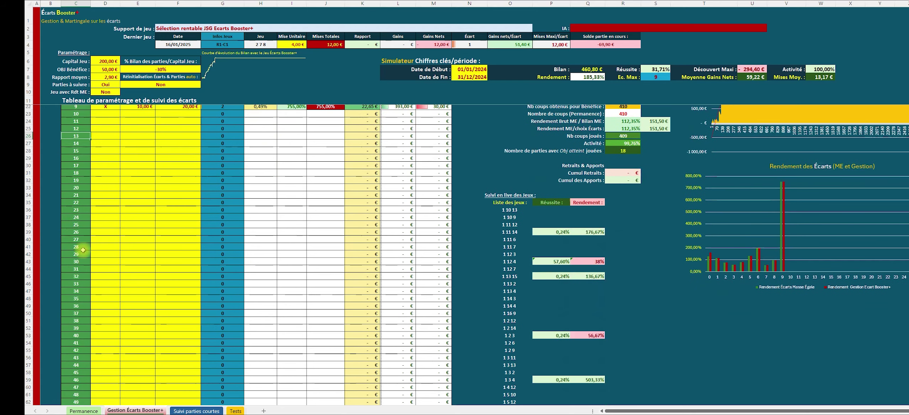
scroll(83, 302, "up", 8)
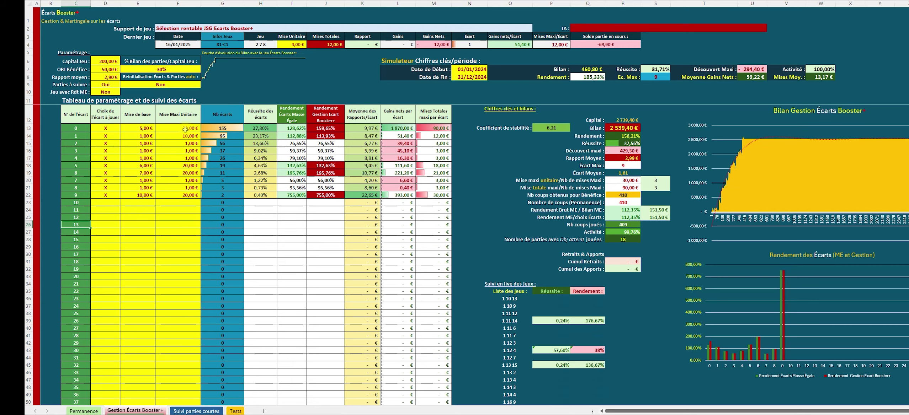
Try excluding écart 0 by clearing its Choix de l'écart à jouer, and restore its X after checking the key figures.
left_click(107, 128)
left_click(123, 129)
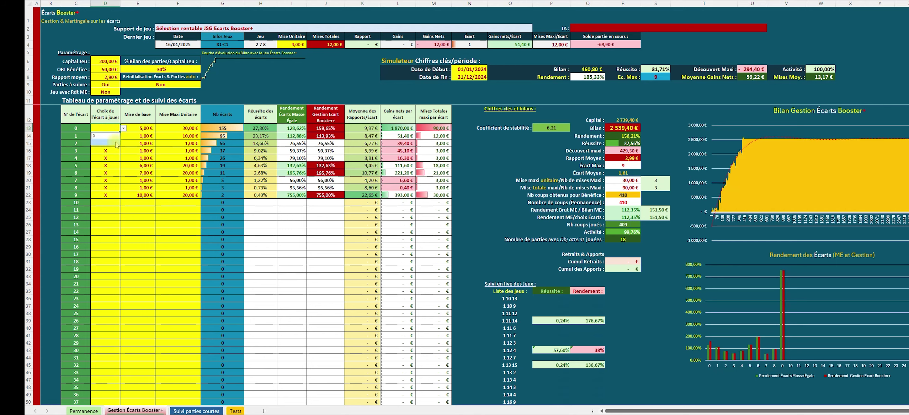
left_click(116, 143)
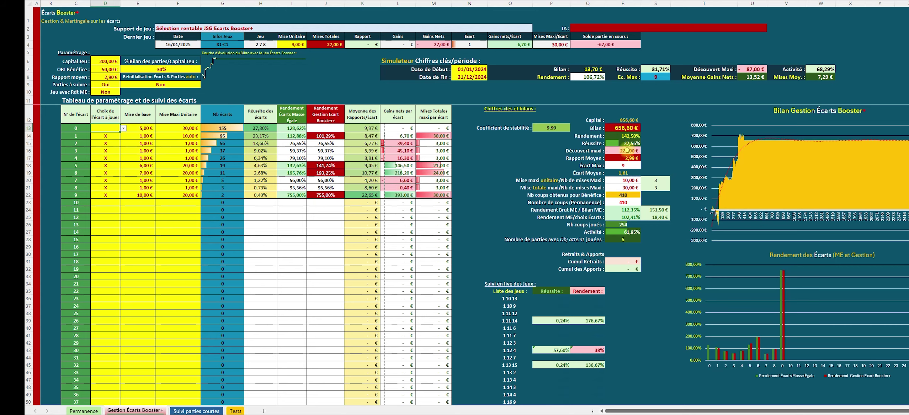
left_click(124, 128)
left_click(107, 136)
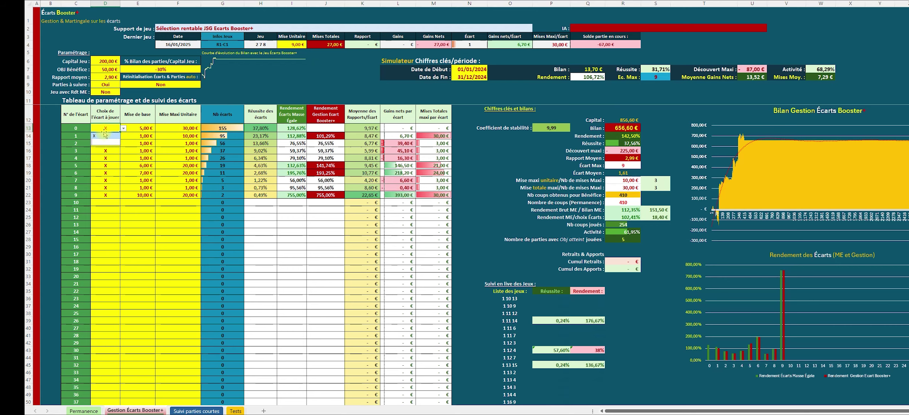
Try a Mise Maxi Unitaire of 20 € for écart 0 and check the maximum unit stake and its count.
left_click(145, 130)
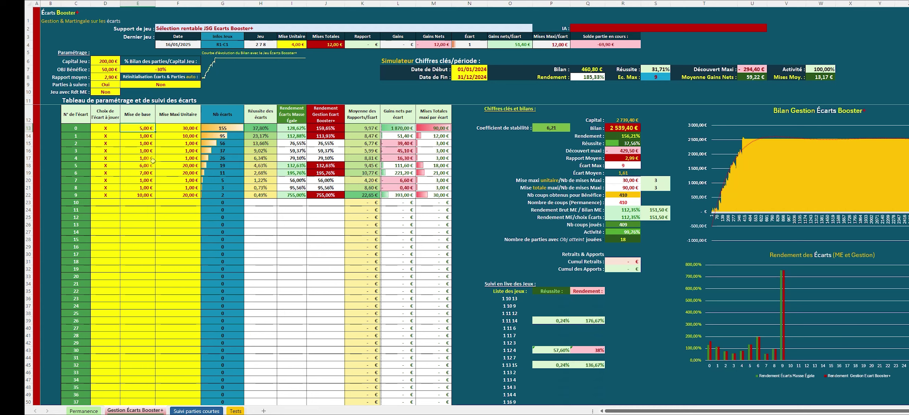
left_click(141, 137)
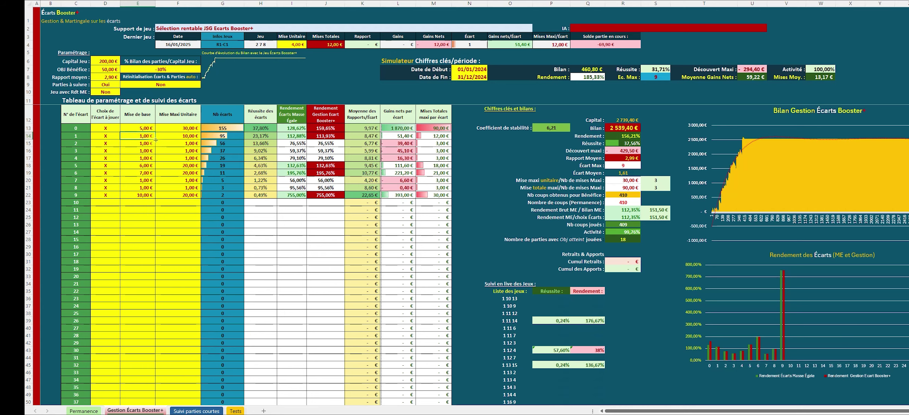
left_click(151, 130)
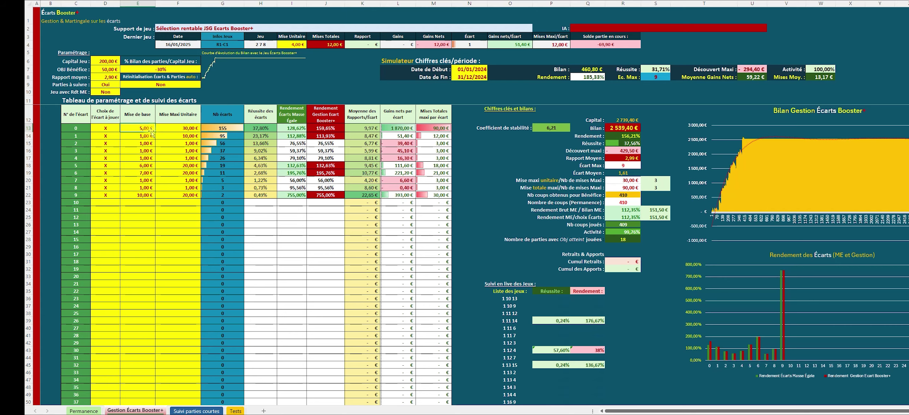
left_click(191, 131)
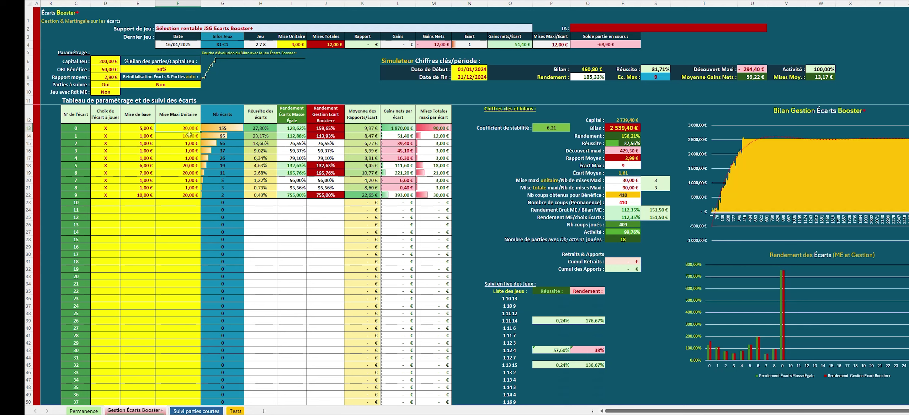
type("20")
key("Return")
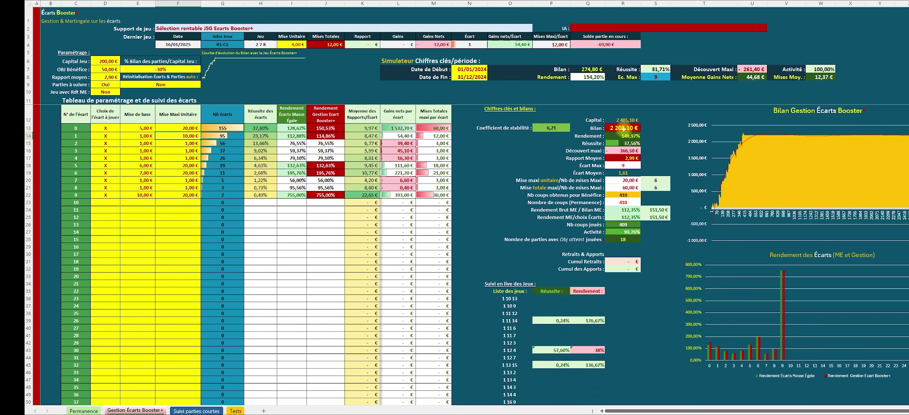
left_click(629, 180)
left_click(655, 180)
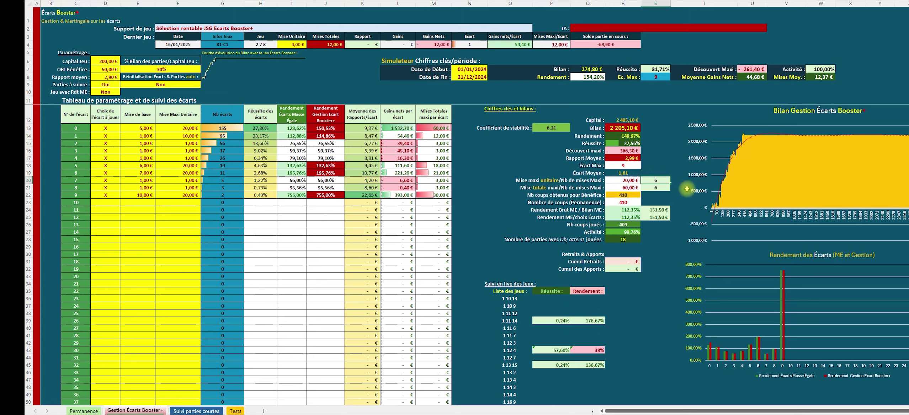
left_click(629, 180)
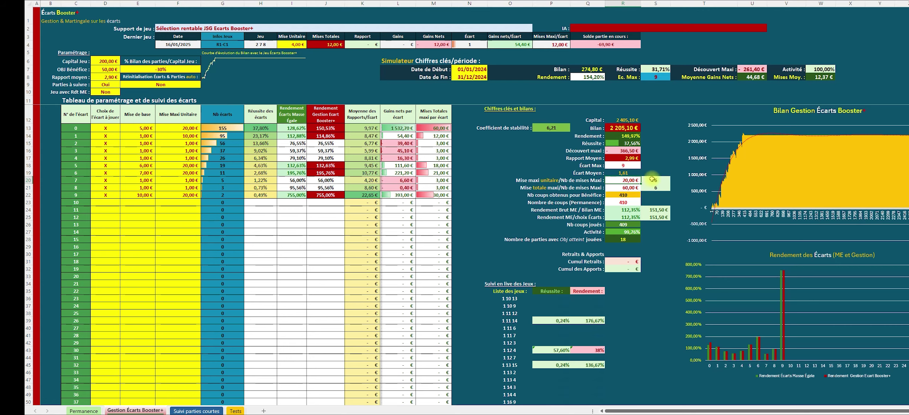
Try a Mise Maxi Unitaire of 50 € for écart 0 and review the maximum unit stake in the key figures.
left_click(183, 125)
type("50")
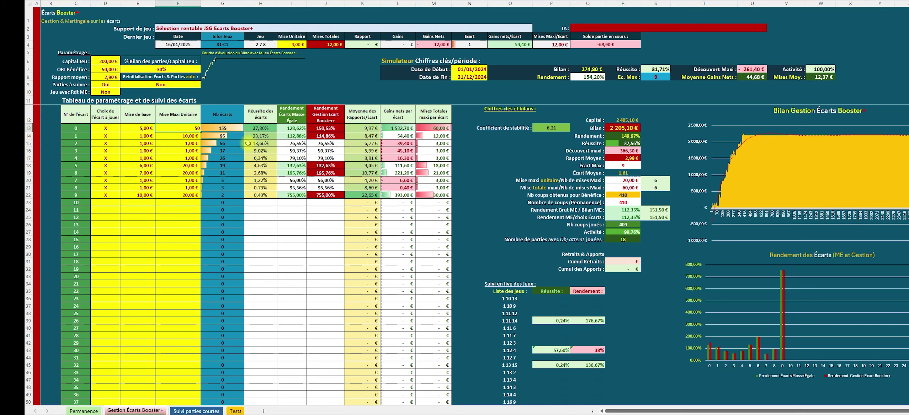
key("Return")
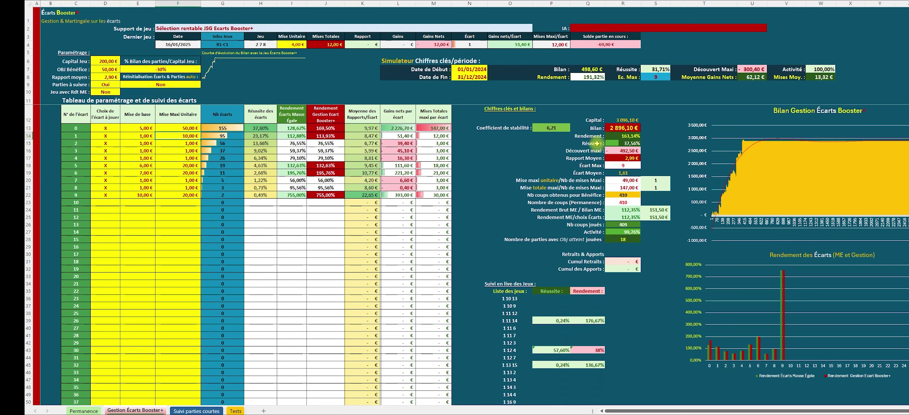
left_click(634, 181)
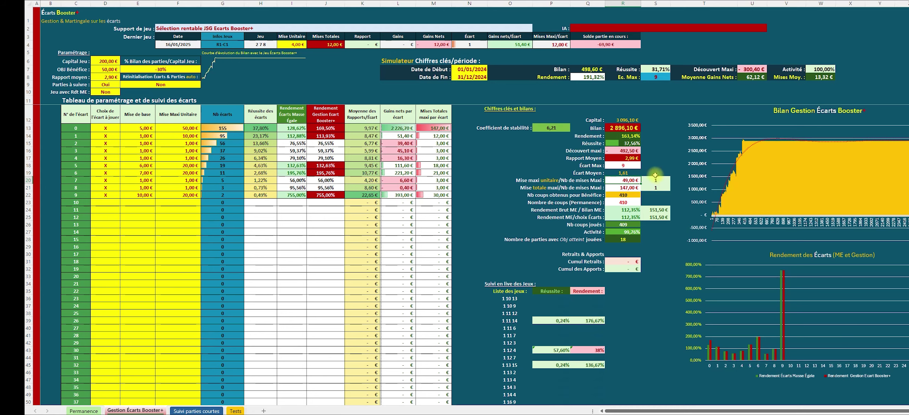
Try lower Mise Maxi Unitaire values of 20 € and 10 € for écart 0.
left_click(192, 129)
type("20")
key("Return")
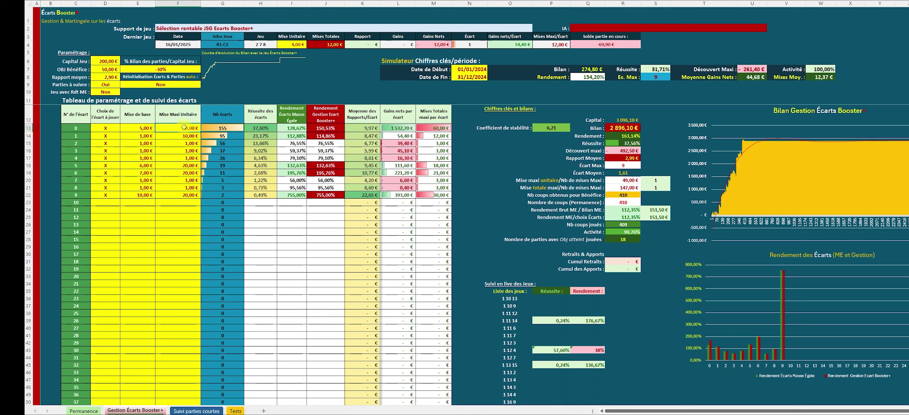
type("10")
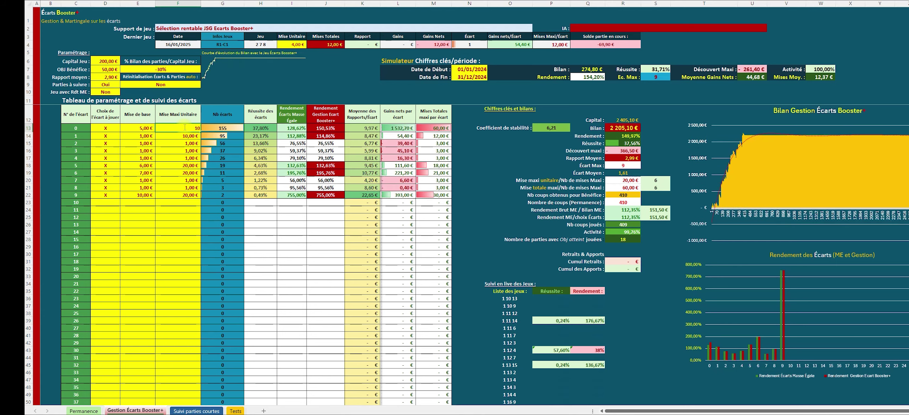
key("Return")
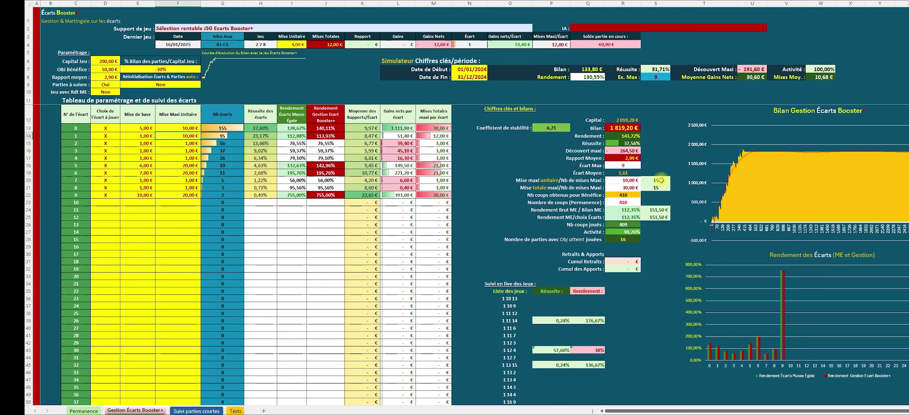
Set the Mise Maxi Unitaire of écart 0 to 30 €.
left_click(196, 127)
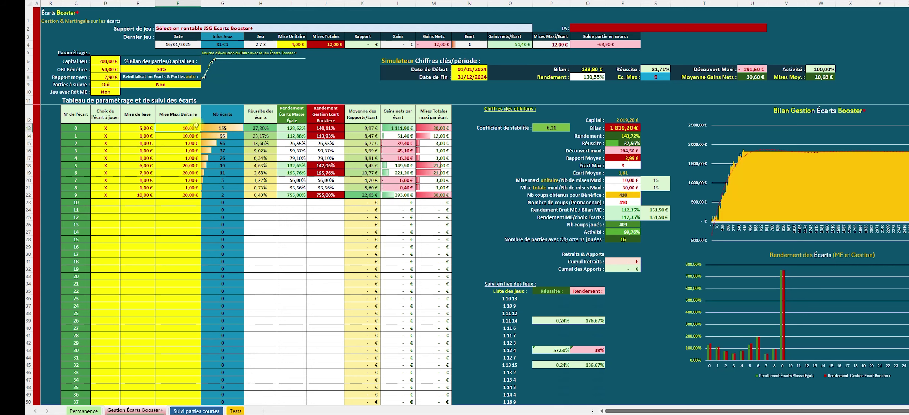
type("30")
key("Return")
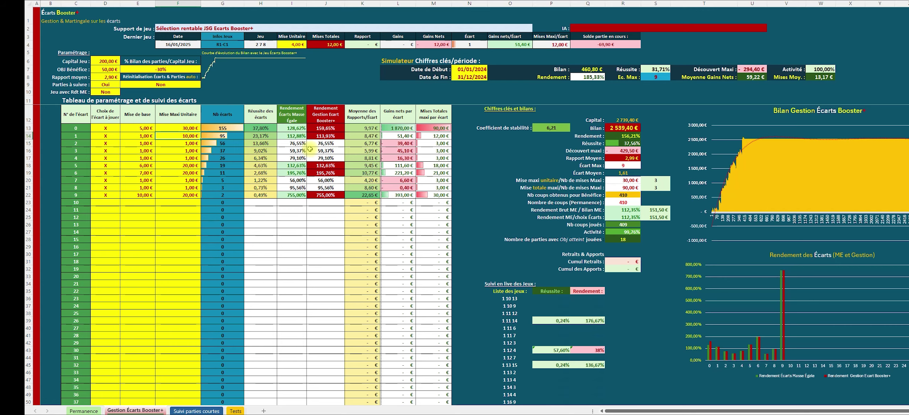
Try excluding écarts 2 to 4 from Choix de l'écart à jouer, compare the key figures, and restore their X marks.
left_click(139, 137)
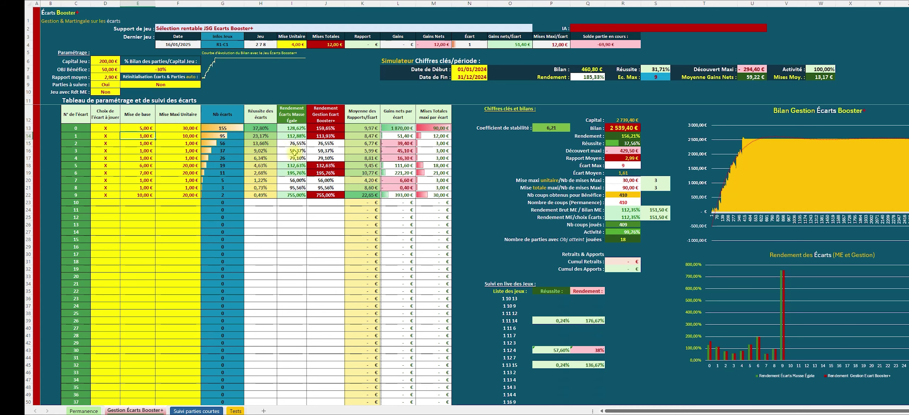
left_click(148, 143)
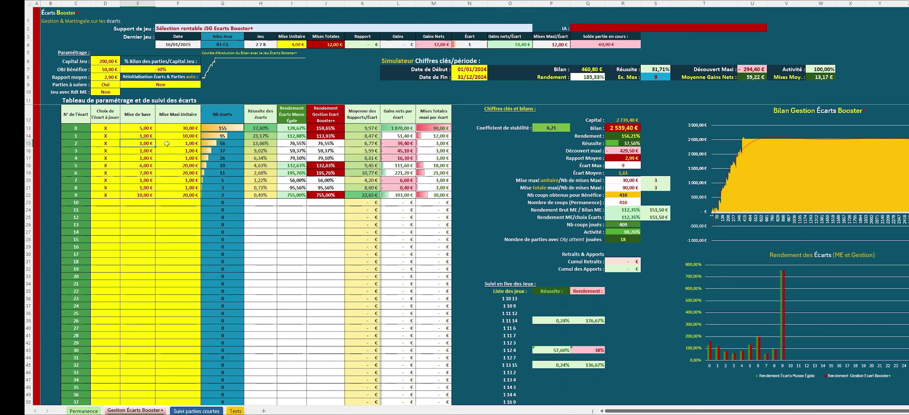
left_click(106, 143)
key("Delete")
left_click_drag(107, 143, 108, 157)
key("ctrl+c")
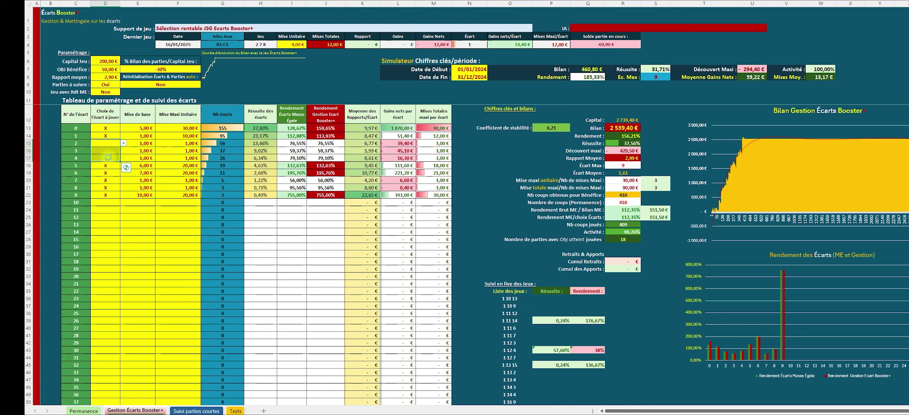
key("Delete")
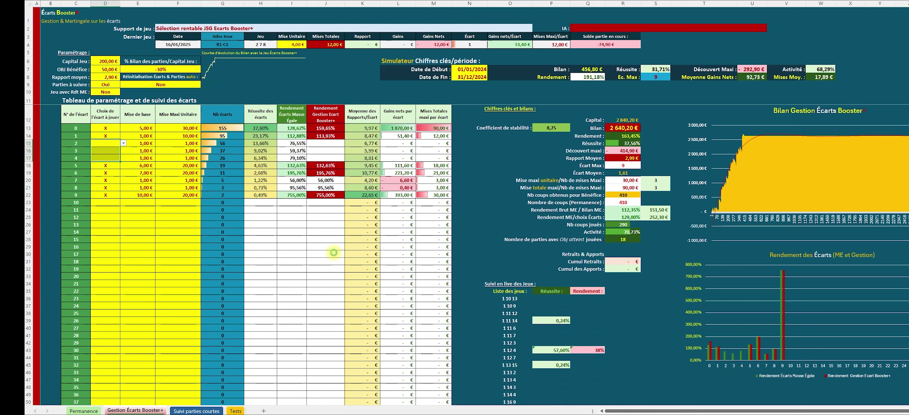
key("ctrl+v")
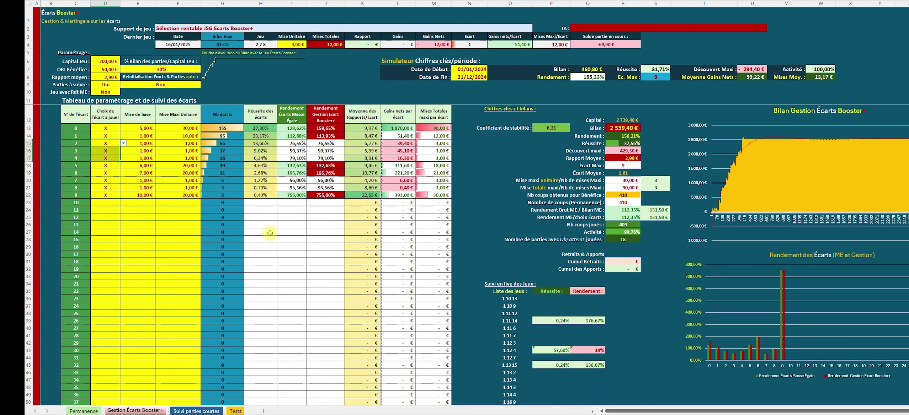
Compare the Mise de base and Mise Maxi Unitaire settings of écart 2.
left_click(148, 143)
left_click(174, 145)
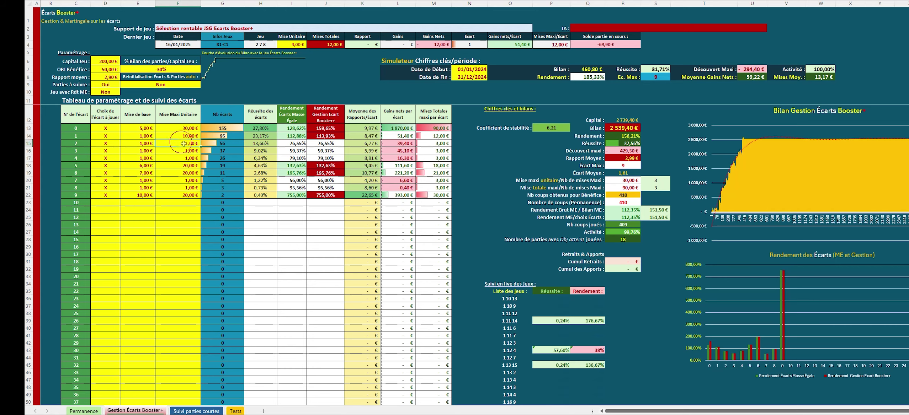
left_click(145, 144)
left_click(188, 145)
left_click(148, 143)
left_click(183, 143)
left_click(149, 143)
left_click(191, 142)
Clear the X marks of écarts 2 to 4 once more to compare results, and put them back.
left_click_drag(114, 143, 116, 162)
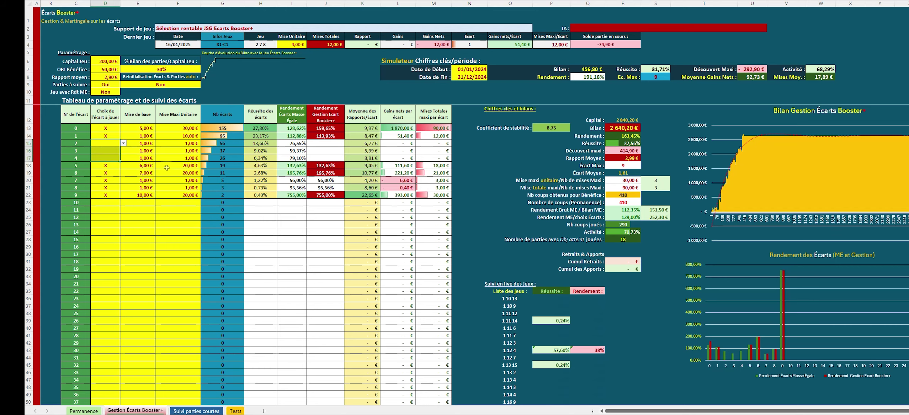
key("ctrl+v")
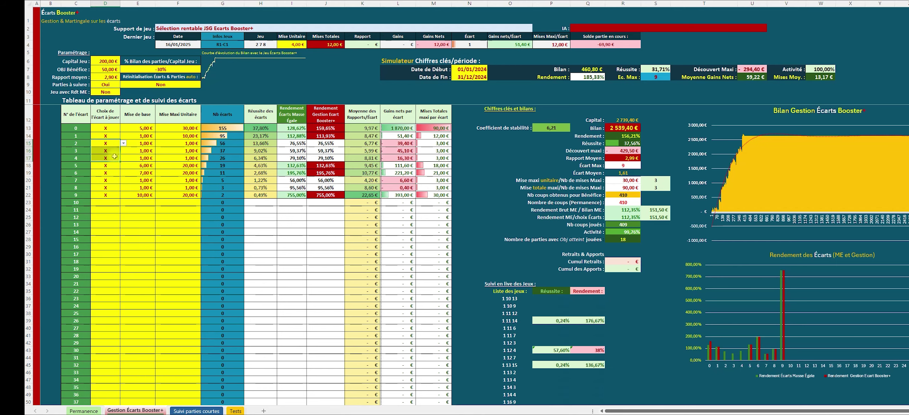
Check that écart 5 is selected for play and compare its Mise de base with that of écart 0.
left_click(109, 166)
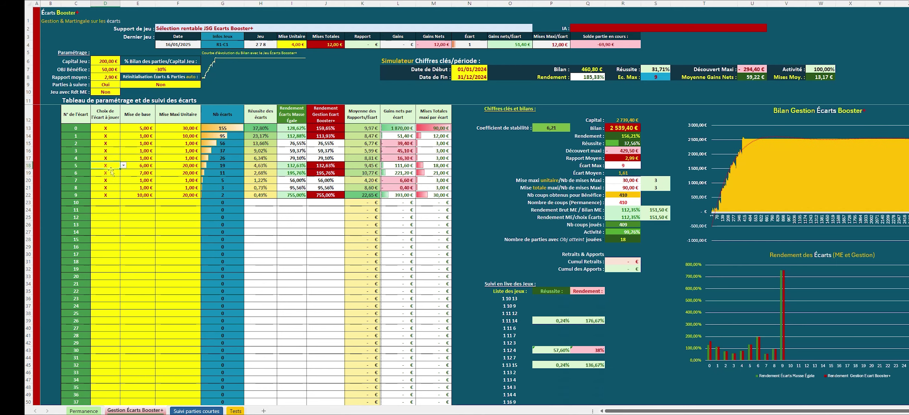
left_click(149, 129)
left_click(149, 166)
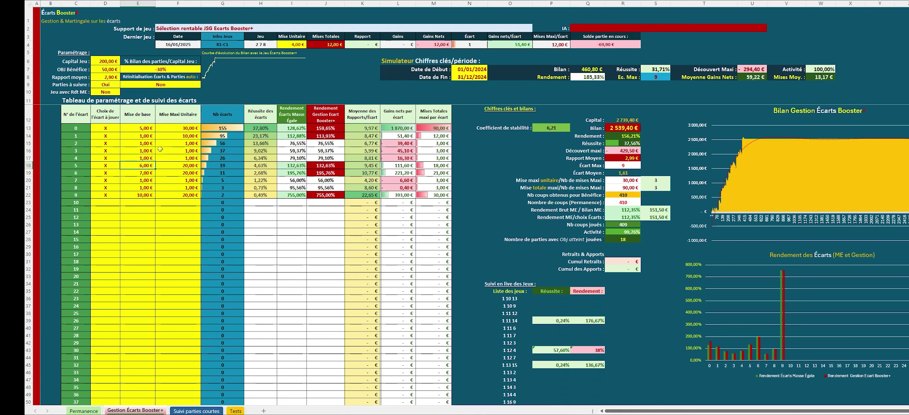
left_click(148, 128)
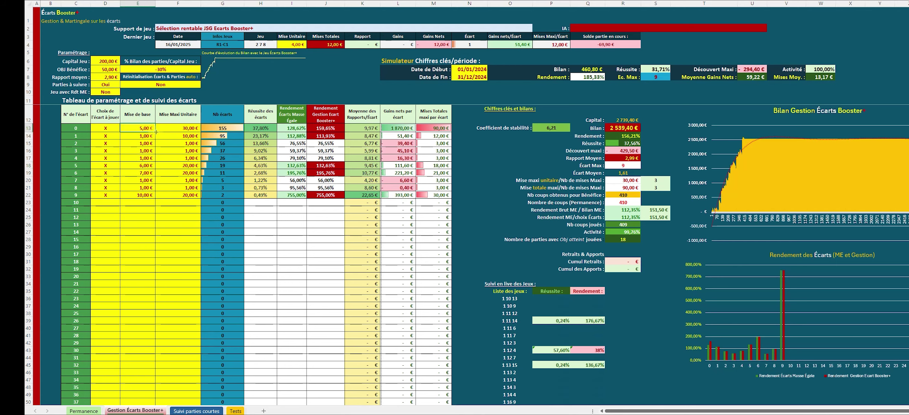
left_click(148, 165)
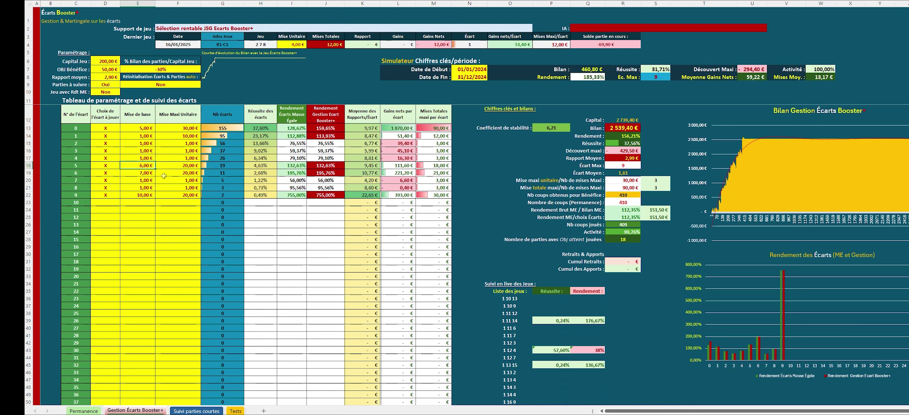
Compare the Mise de base settings of écarts 6 and 9.
left_click(147, 170)
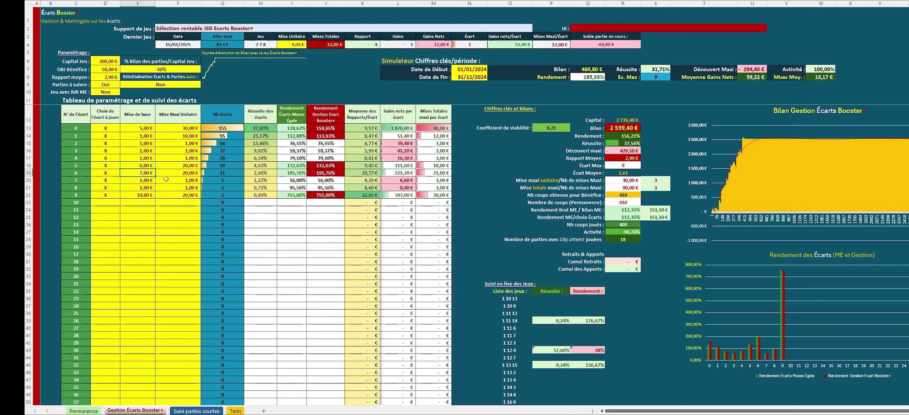
left_click(149, 195)
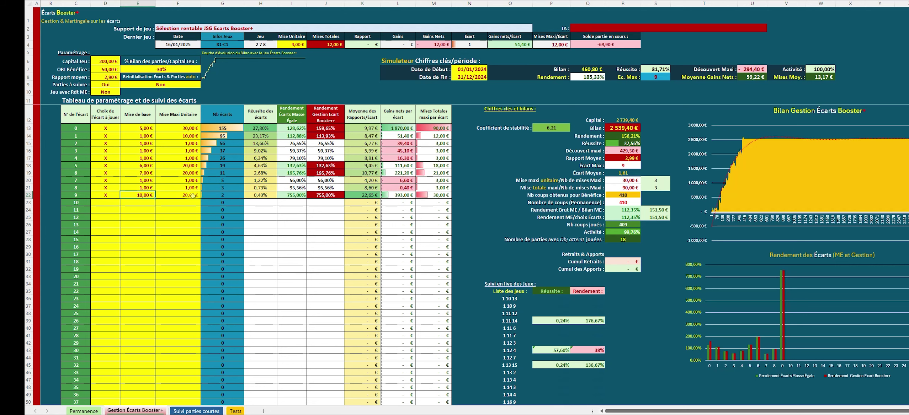
left_click(227, 209)
Try a Mise de base of 10 € for écart 5, compare the key figures, and set it back to 6 €.
left_click(146, 164)
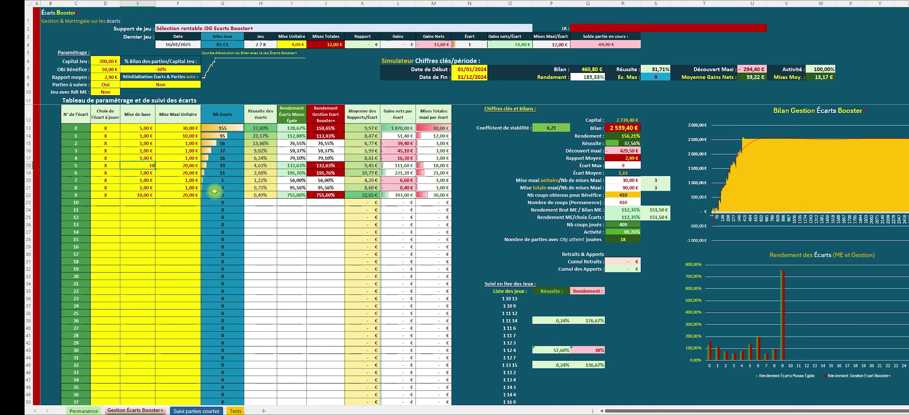
type("10")
key("Return")
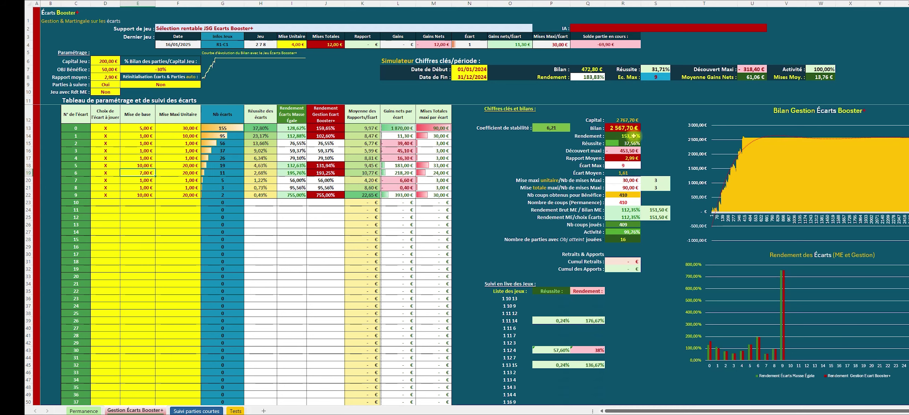
left_click(152, 166)
key("BackSpace")
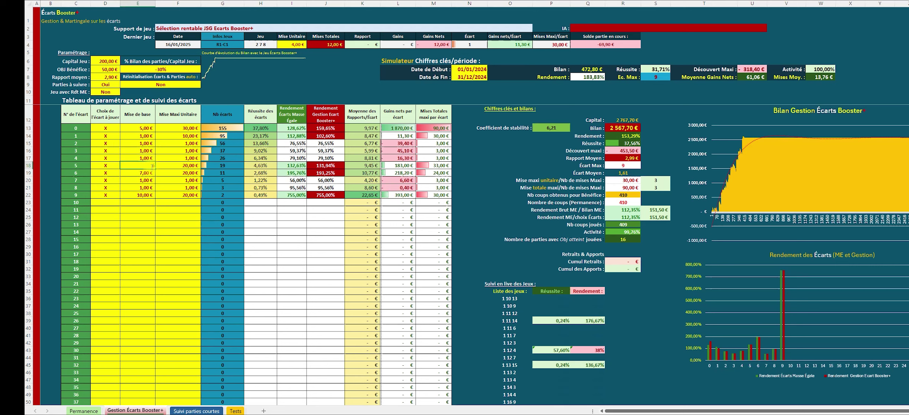
type("6")
key("Return")
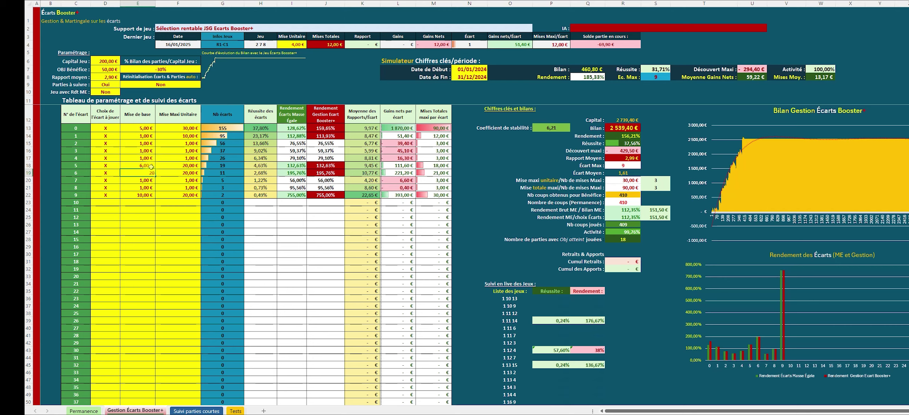
Try a Mise de base of 20 € for écart 6, compare the key figures, and set it back to 7 €.
key("Return")
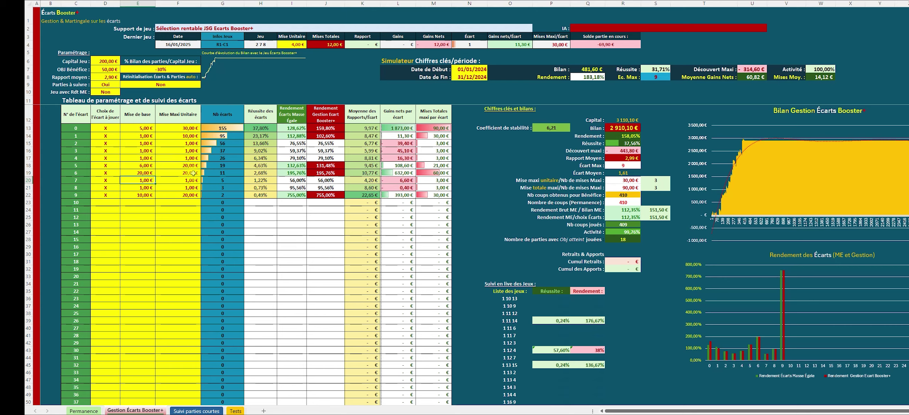
left_click(144, 173)
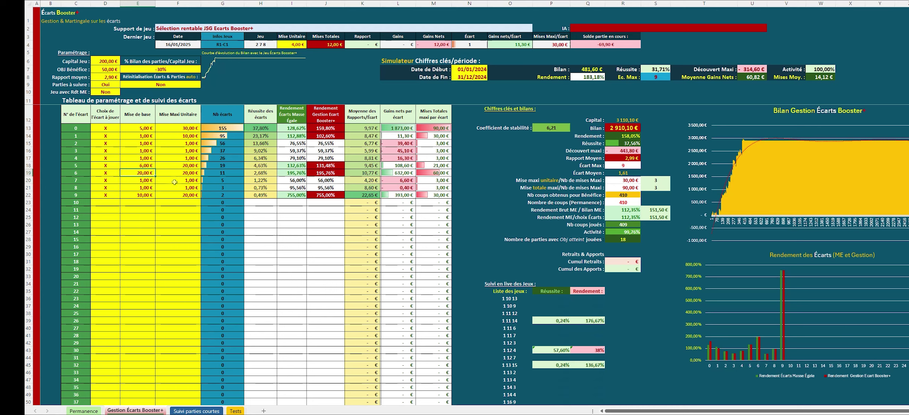
type("7")
key("Return")
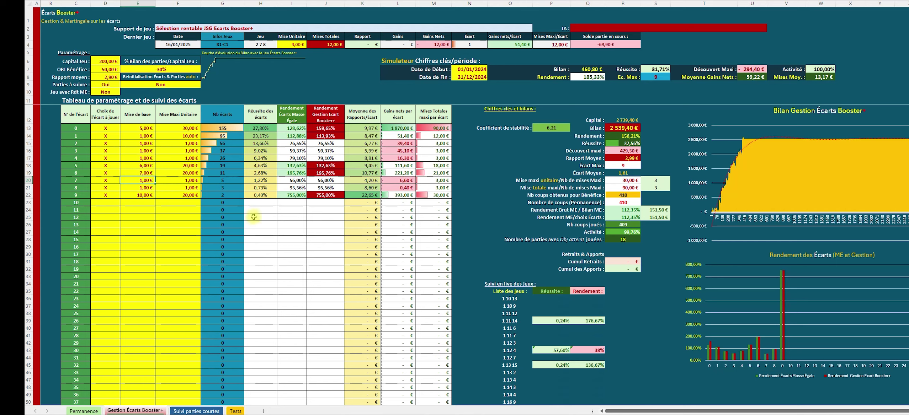
Mark écart 10 with an X for play, with a Mise de base and a Mise Maxi Unitaire of 1 € each.
left_click(113, 203)
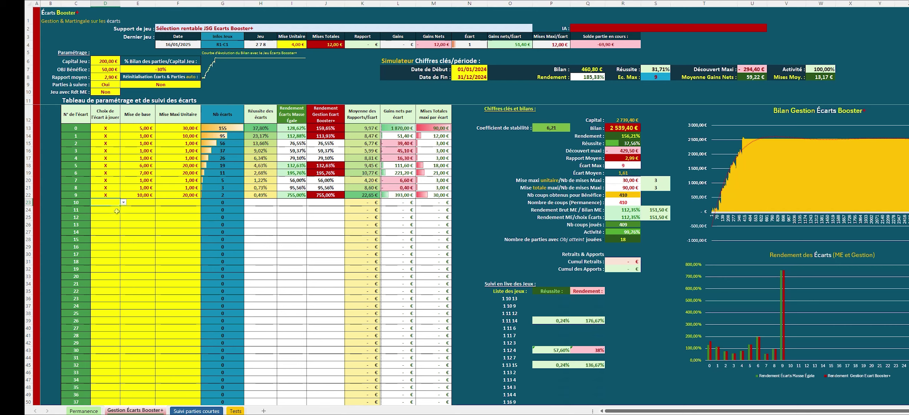
type("x")
left_click(147, 202)
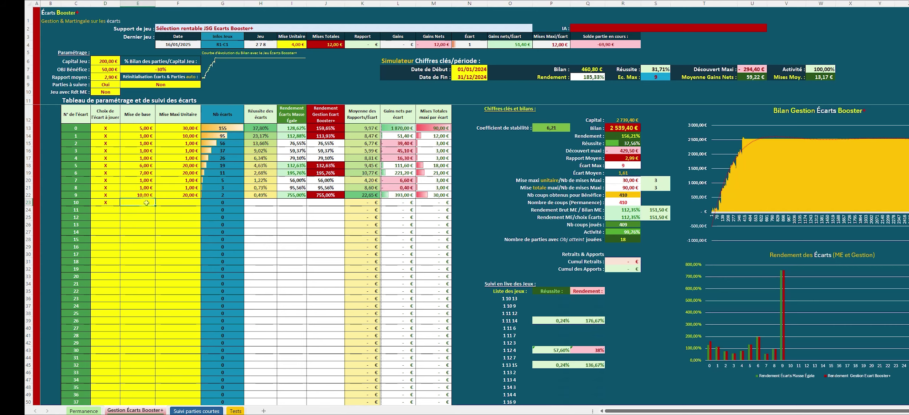
type("1")
key("Tab")
type("1")
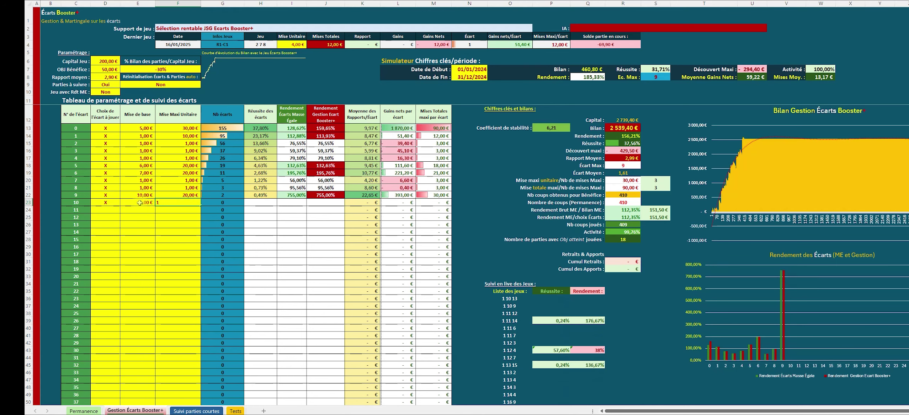
key("Tab")
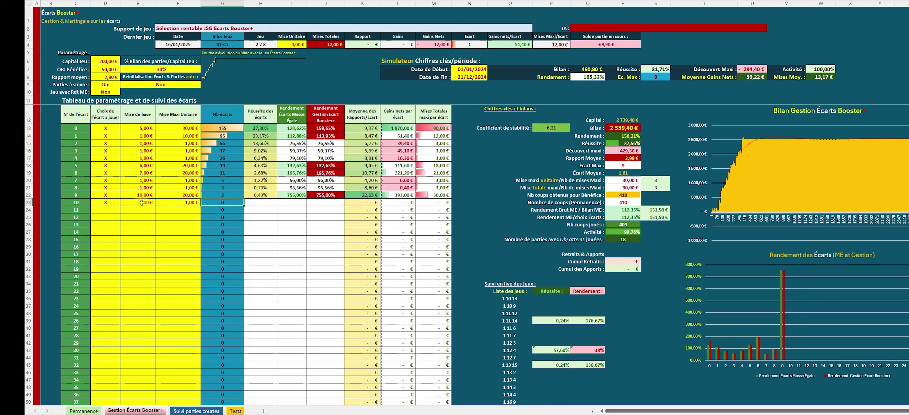
Set the Mise Maxi Unitaire of écart 10 to 5 €.
left_click(174, 202)
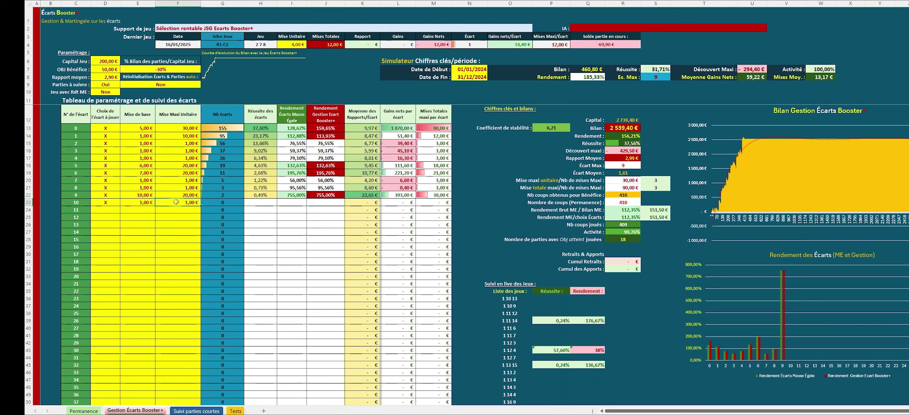
type("5")
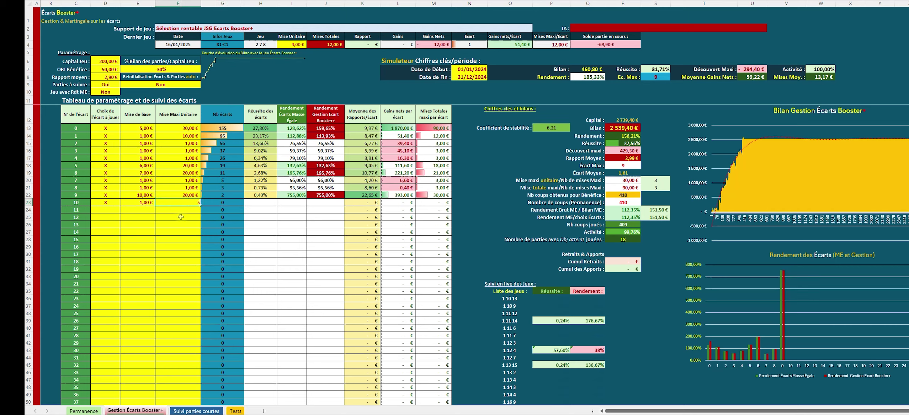
key("Return")
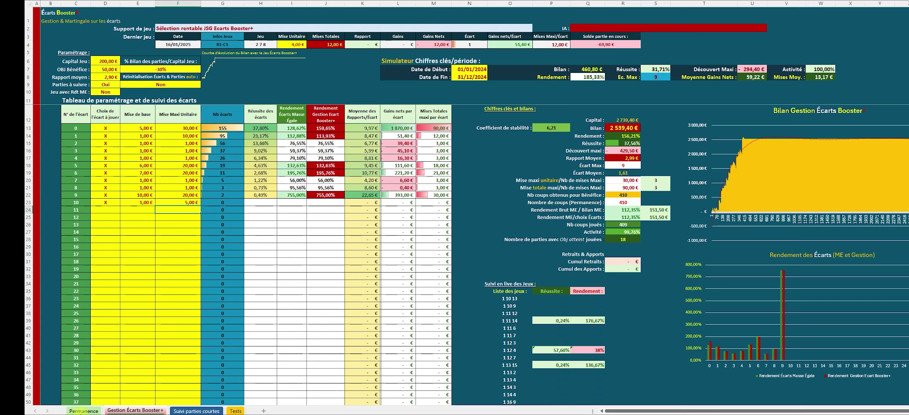
Review the stakes played at each écart in the Permanence sheet and return to the Gestion Écarts Booster+ sheet.
left_click(84, 411)
scroll(545, 323, "down", 20)
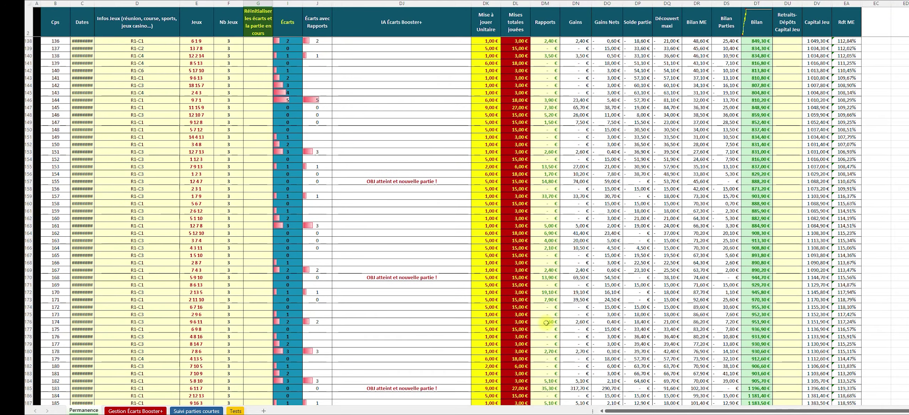
left_click(150, 411)
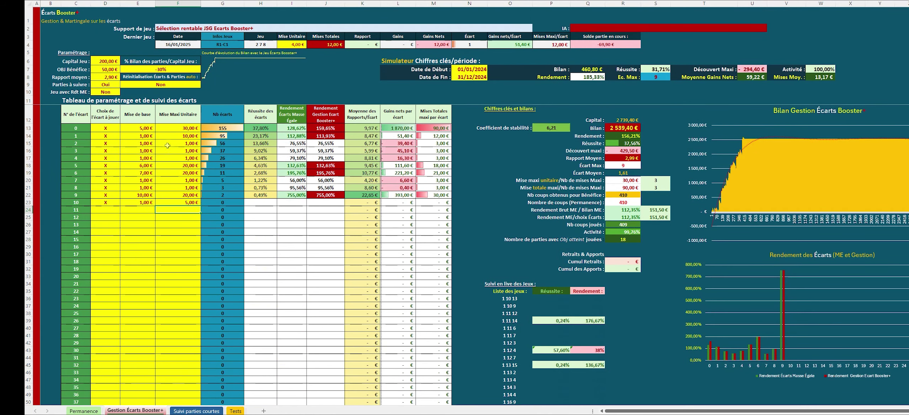
Copy the X marks of écarts 2 to 4 in Choix de l'écart à jouer and clear them from the table.
left_click(142, 137)
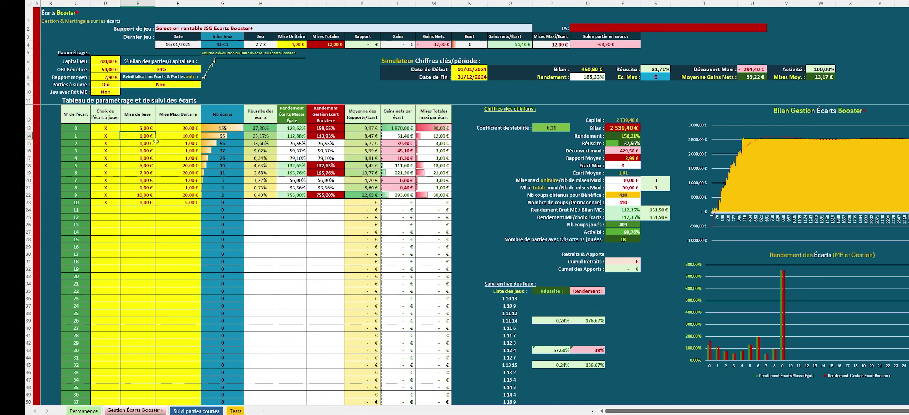
left_click_drag(108, 137, 114, 146)
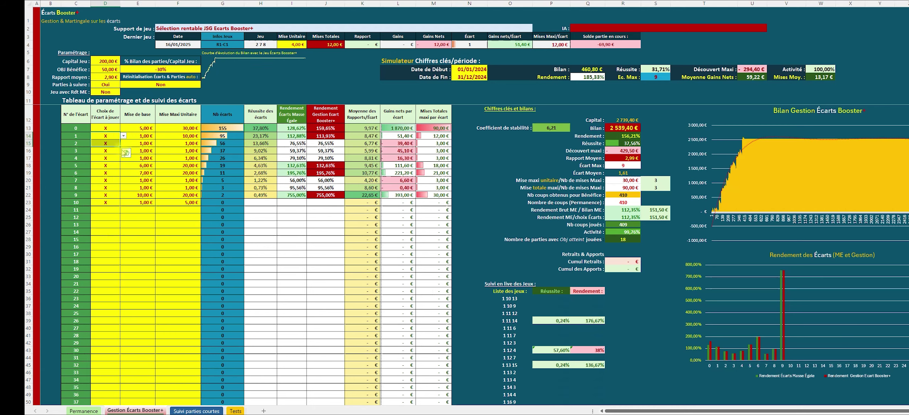
left_click_drag(111, 146, 111, 160)
key("ctrl+c")
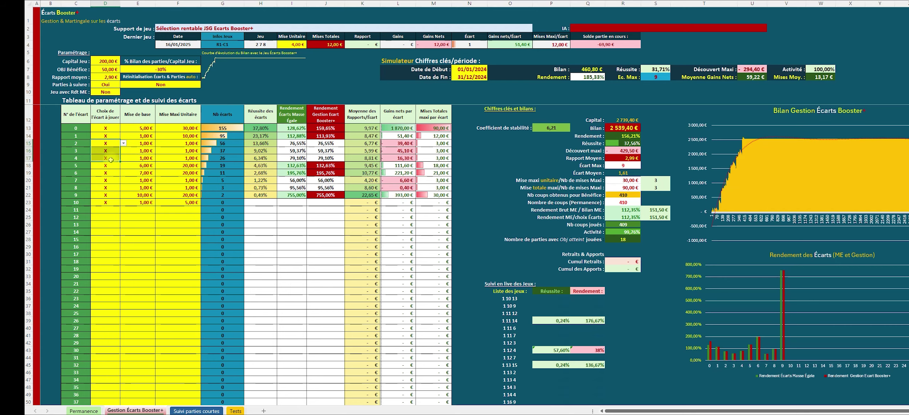
key("Delete")
Examine the Mise à jouer Unitaire and Rapports of the rows at écarts 2 to 4 in the Permanence sheet, from the first draws onward.
left_click(82, 410)
scroll(218, 363, "up", 11)
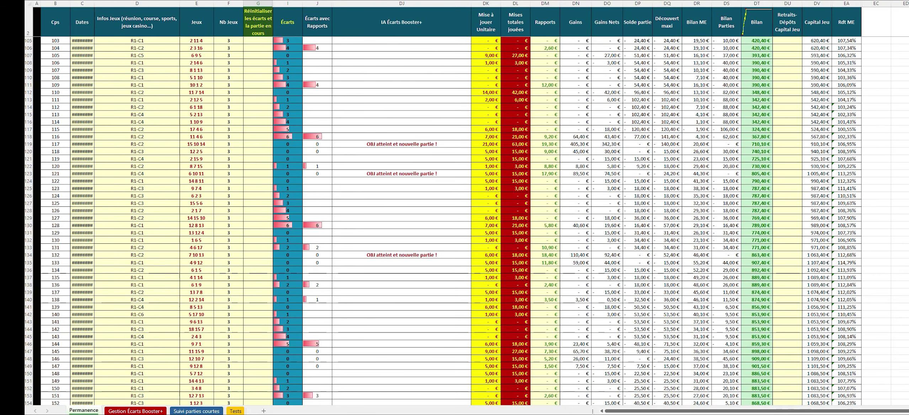
scroll(604, 102, "up", 20)
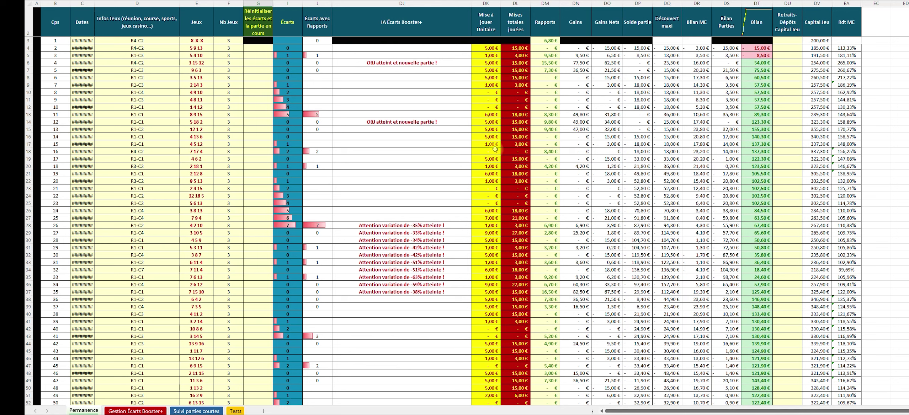
left_click(547, 152)
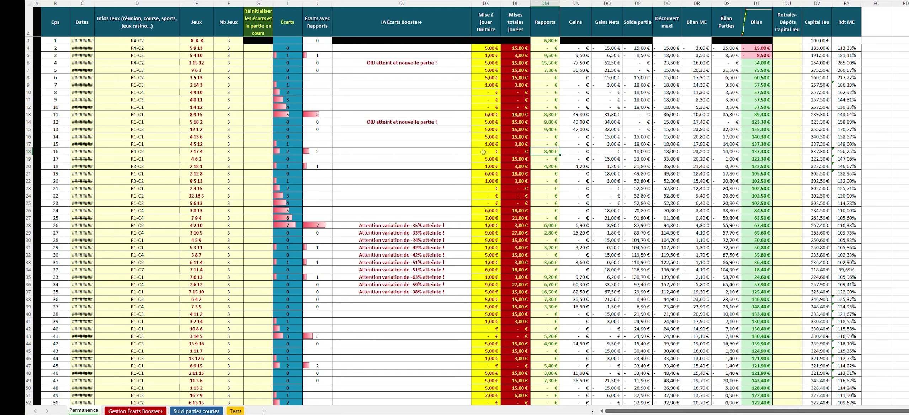
Check the excluded écarts against the Permanence sheet once more and restore the X marks of écarts 2 to 4.
left_click(132, 411)
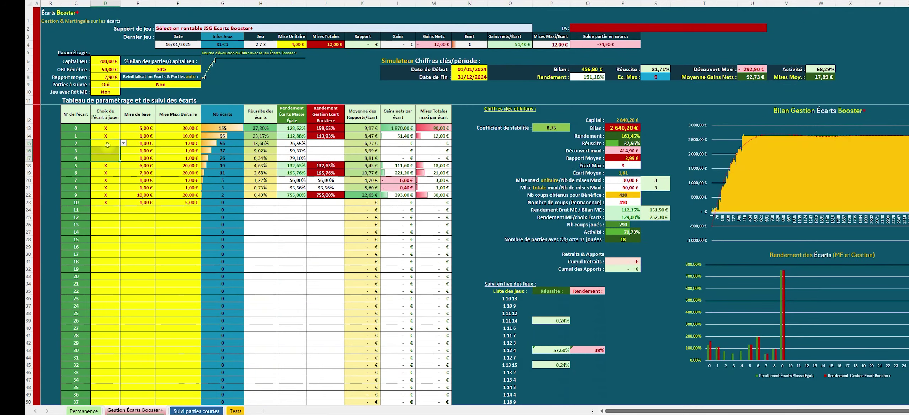
left_click(85, 412)
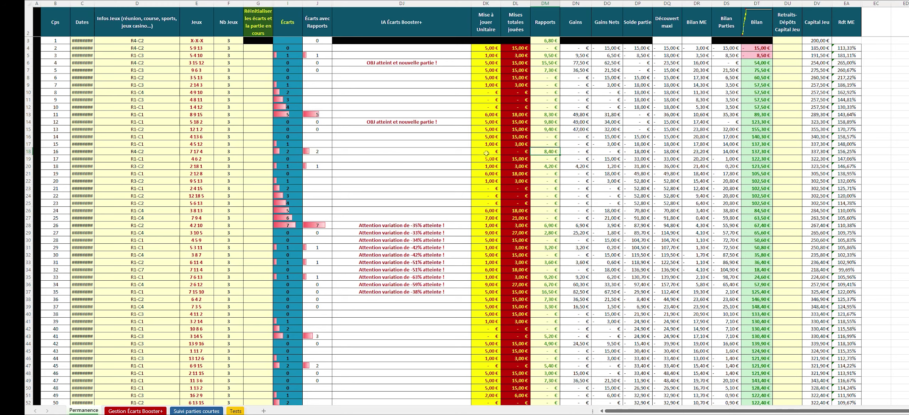
left_click(135, 411)
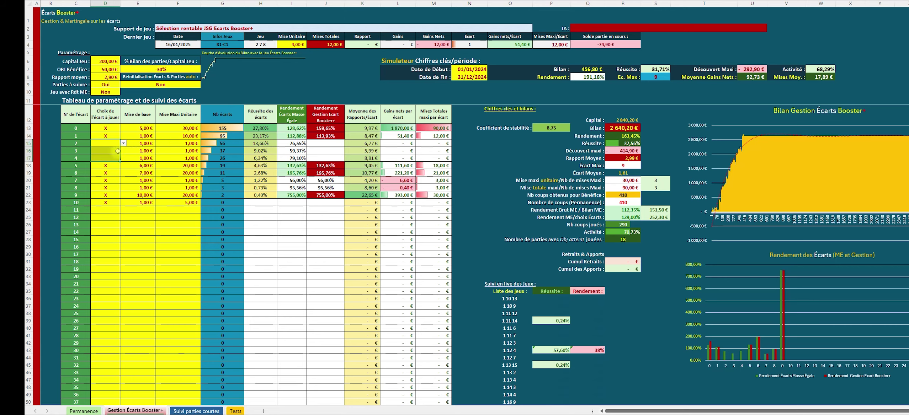
key("ctrl+v")
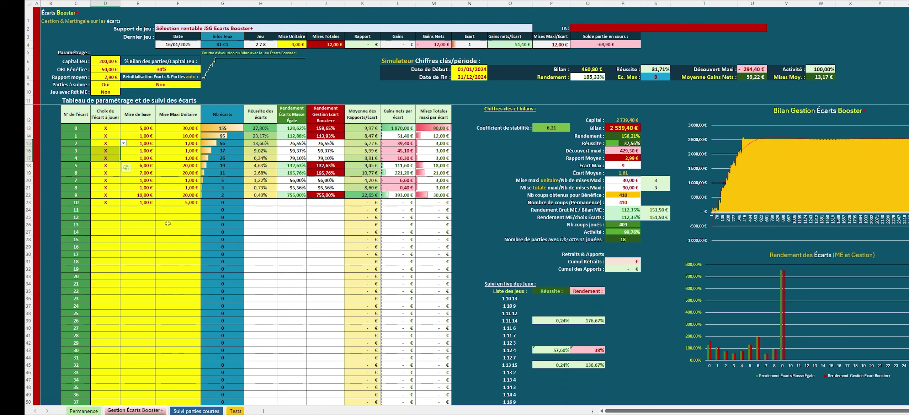
Clear the play mark and both stake settings of écart 10.
left_click(111, 209)
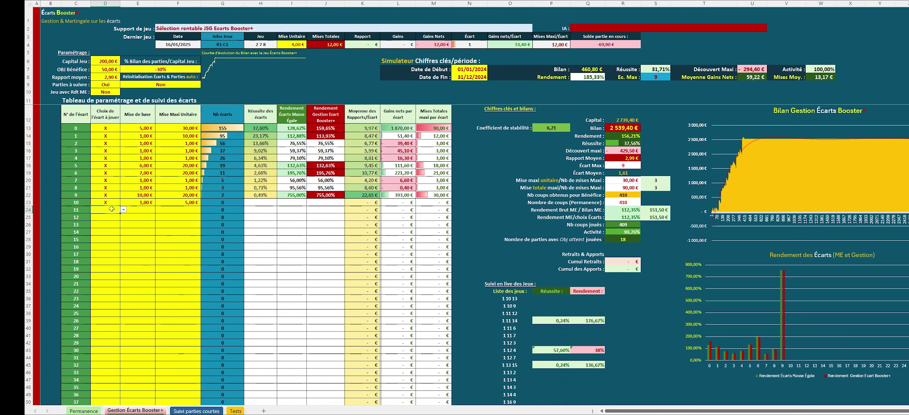
key("Up")
key("Delete")
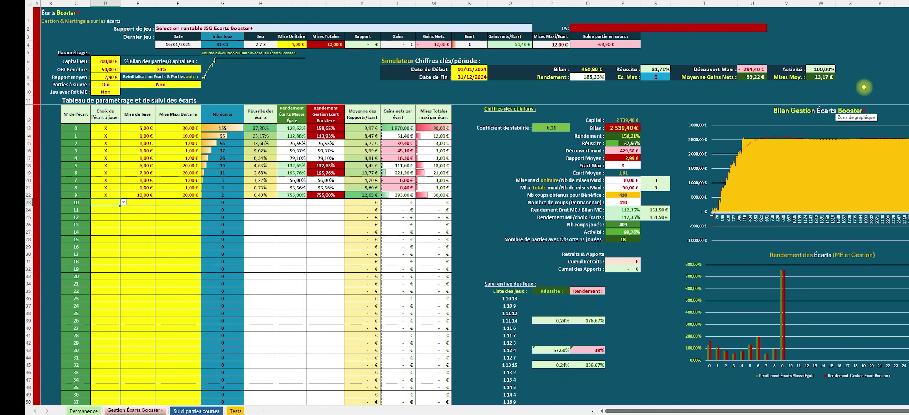